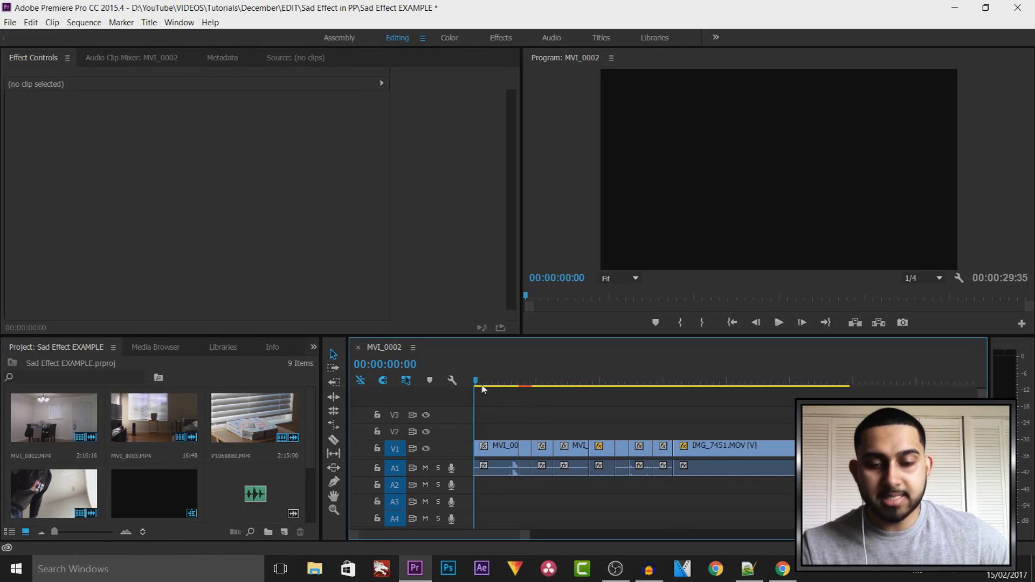
# Step: Scrub through the sequence's clips, finishing on the IMG_7451.MOV shot of the man holding his head
pyautogui.moveTo(476, 382); pyautogui.dragTo(347, 383)
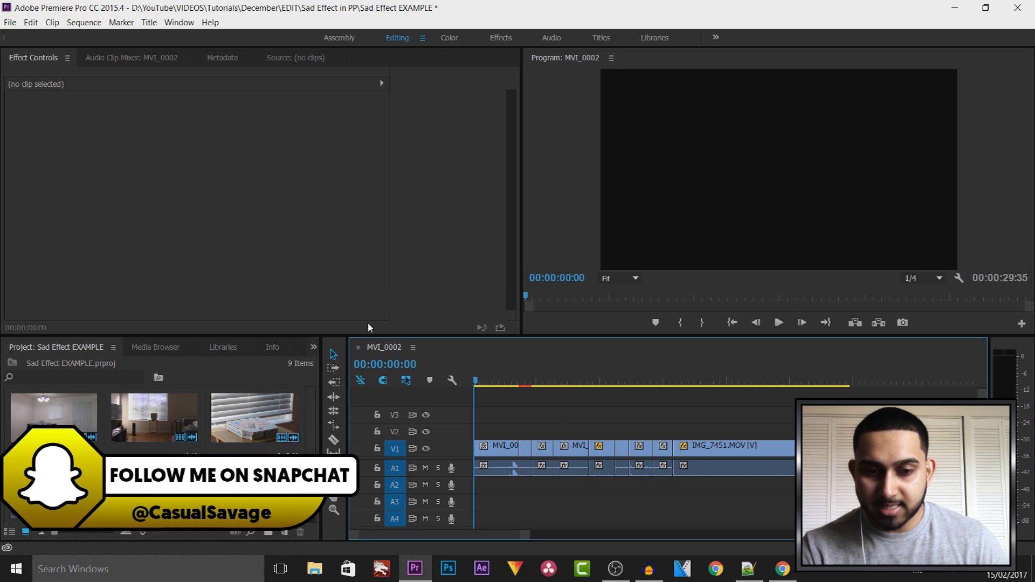
pyautogui.moveTo(476, 384); pyautogui.dragTo(694, 390)
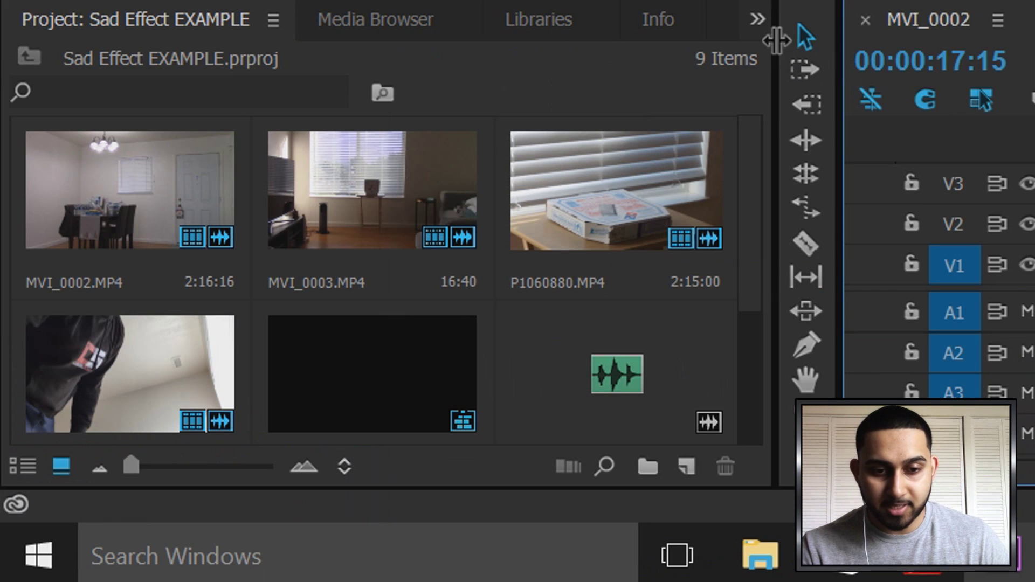
# Step: Apply the Change Color effect from Video Effects > Color Correction to the IMG_7451 clip
pyautogui.click(313, 348)
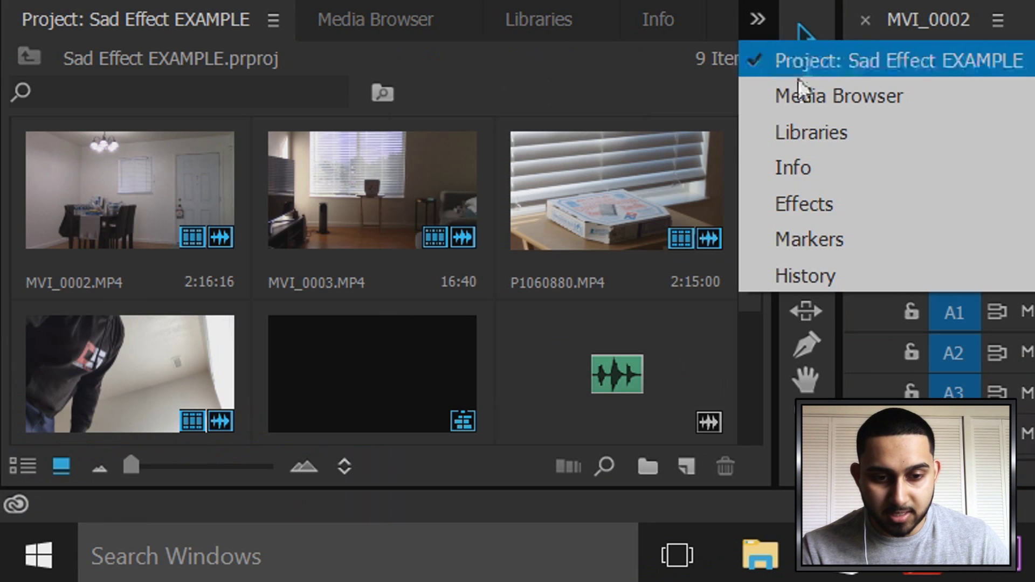
pyautogui.click(856, 204)
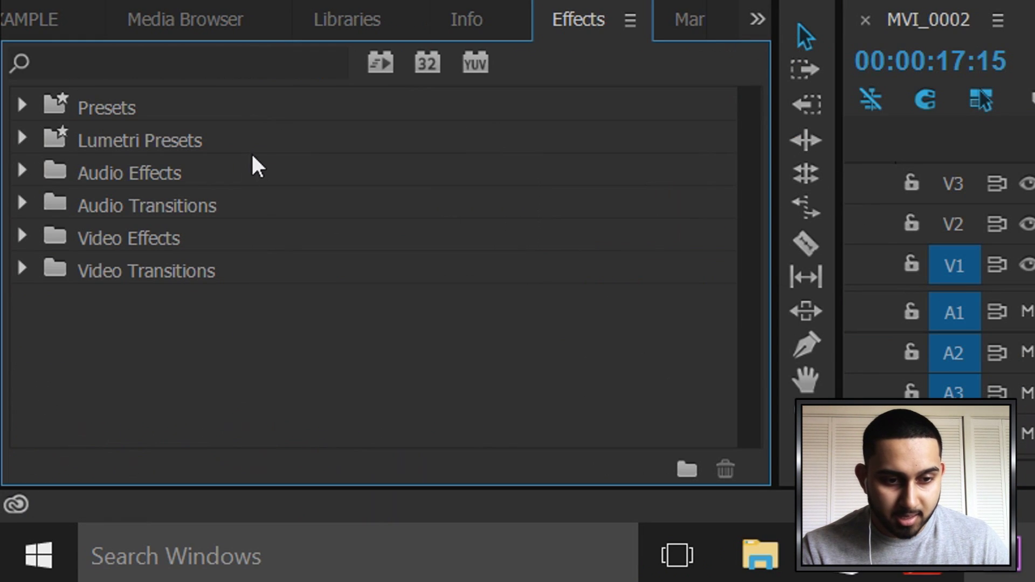
pyautogui.click(21, 238)
pyautogui.scroll(-3, 89, 245)
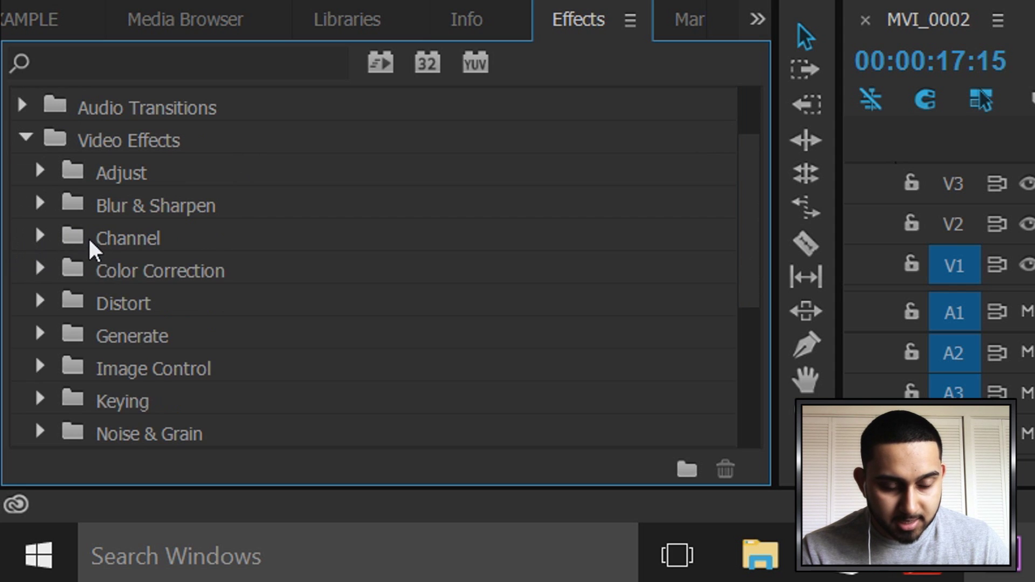
pyautogui.click(41, 270)
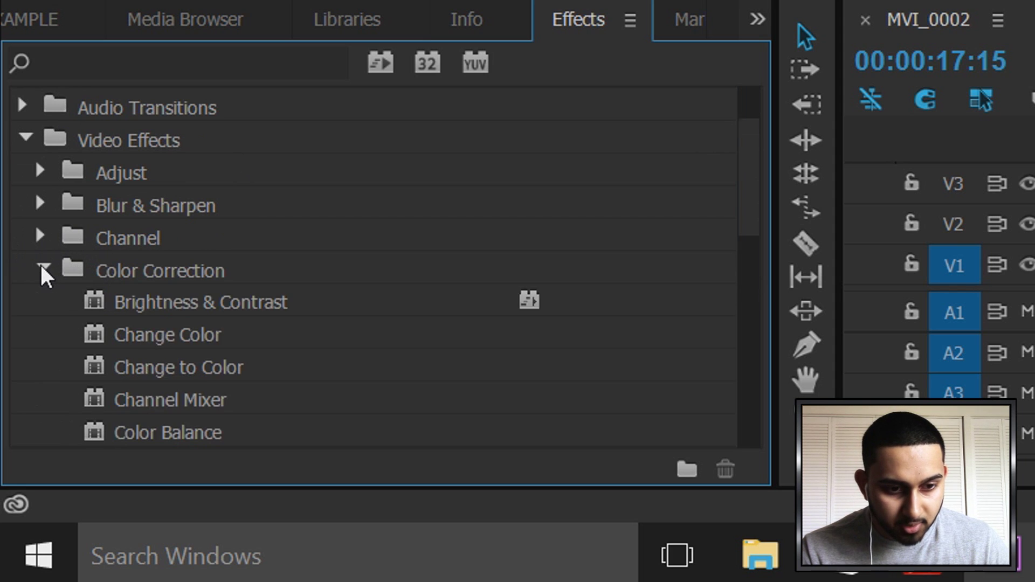
pyautogui.scroll(-4, 138, 319)
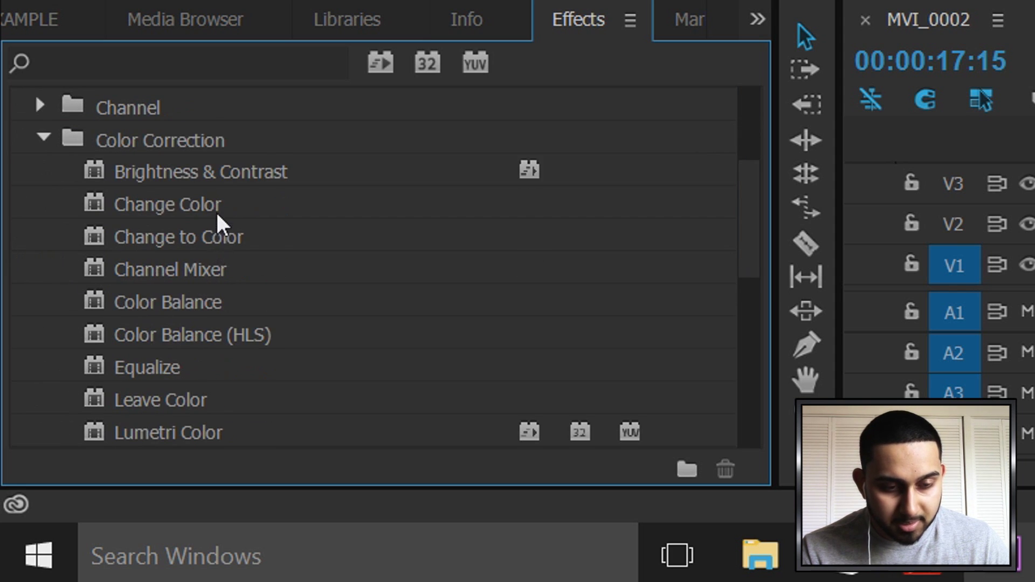
pyautogui.click(182, 211)
pyautogui.moveTo(156, 215); pyautogui.dragTo(706, 452)
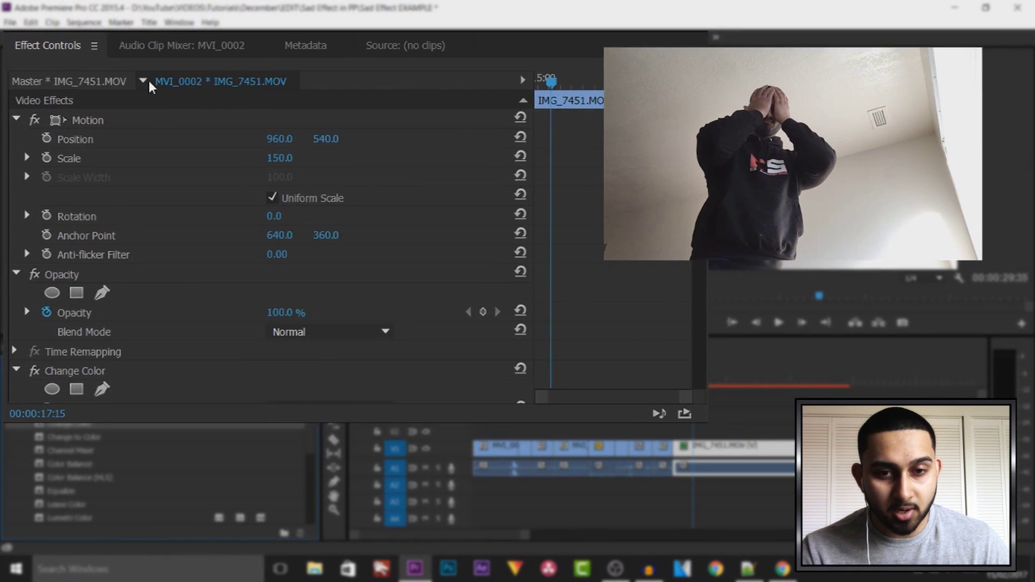
# Step: Set Change Color's Color To Change to grey A8A8A8 and expand Saturation Transform
pyautogui.scroll(-6, 377, 324)
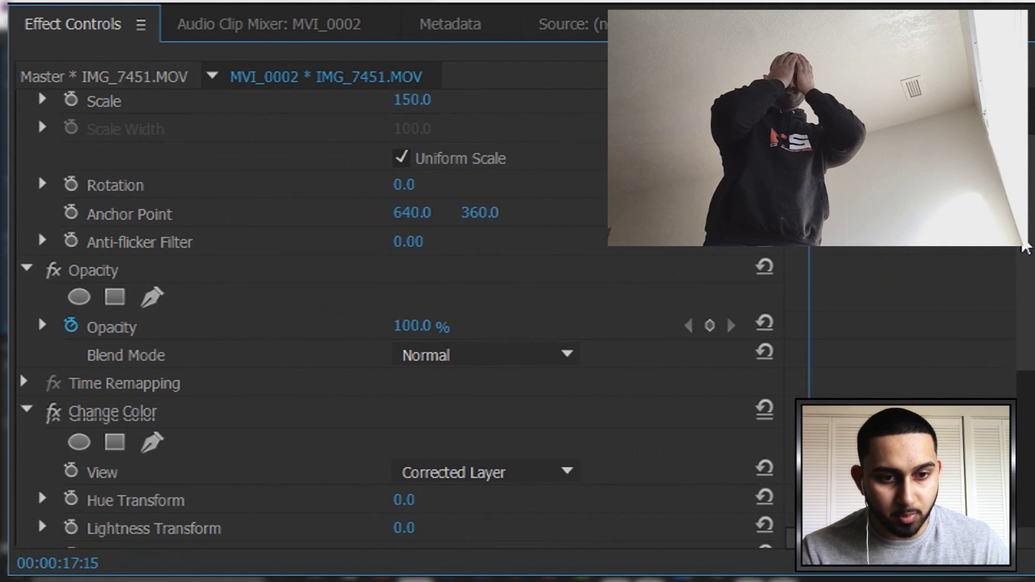
pyautogui.scroll(-2, 998, 351)
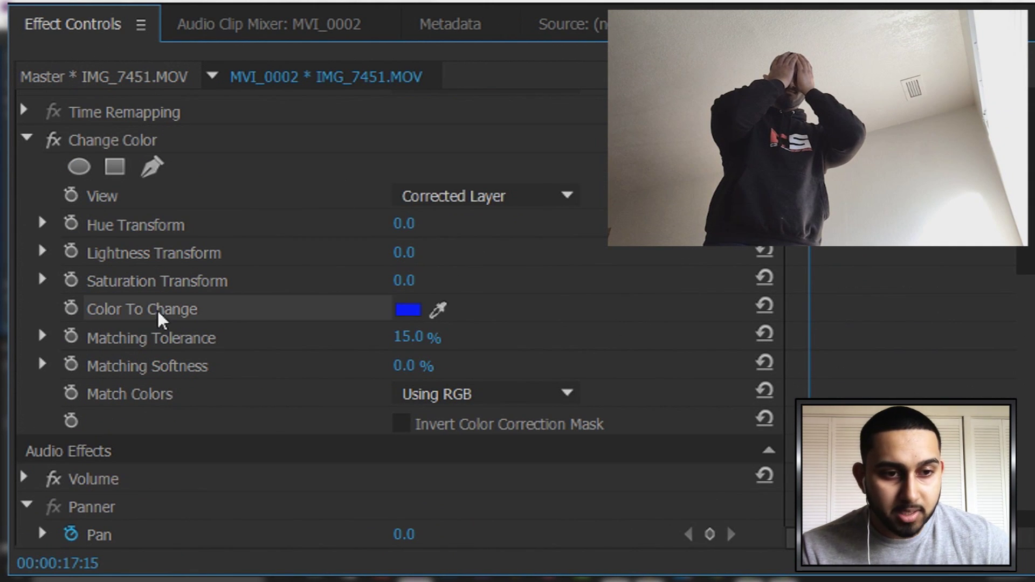
pyautogui.click(408, 312)
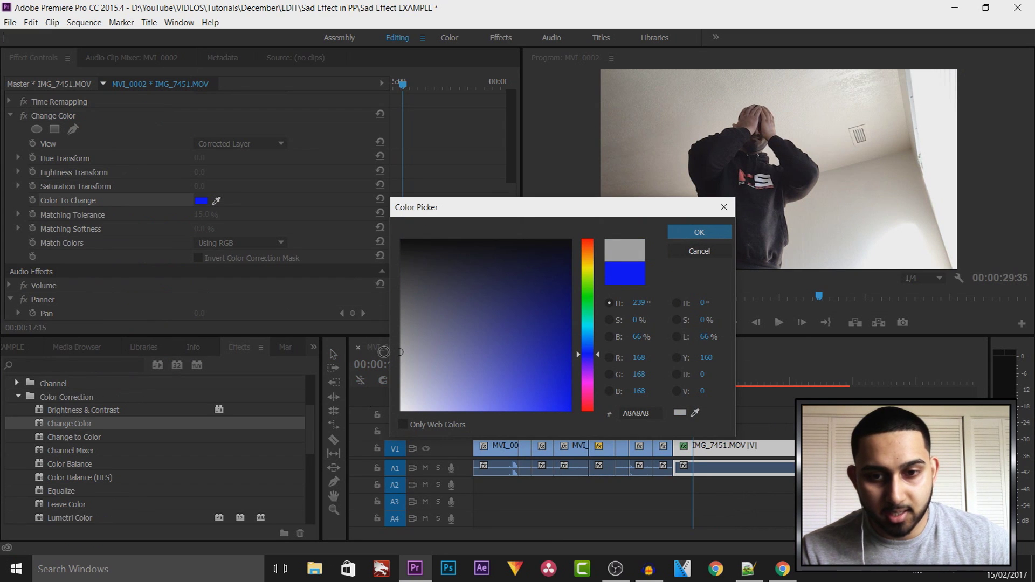
pyautogui.click(697, 239)
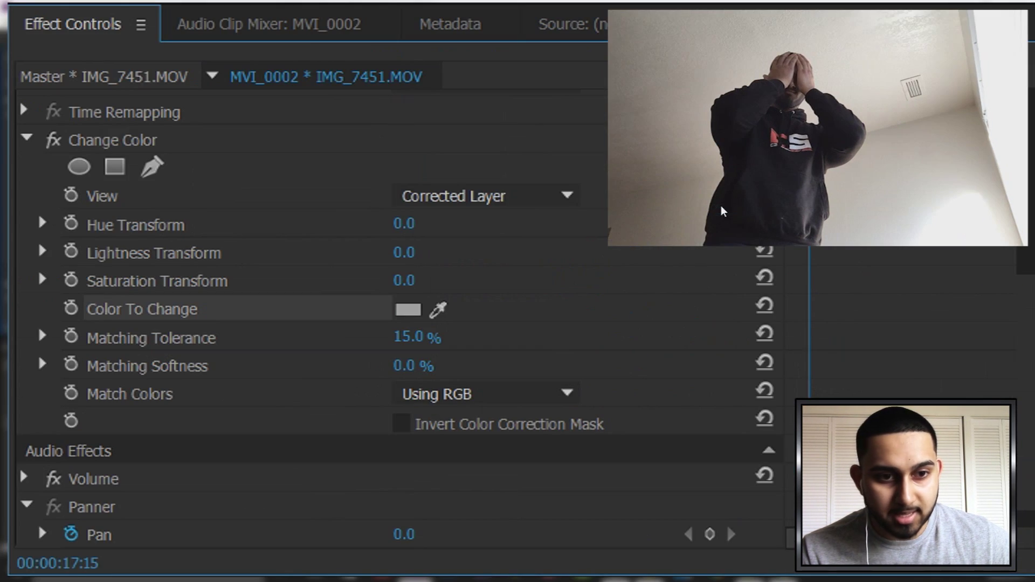
pyautogui.click(43, 281)
# Step: Set Saturation Transform to -100 and keyframe Matching Tolerance at 0% where the fade starts
pyautogui.moveTo(401, 340); pyautogui.dragTo(11, 333)
pyautogui.click(43, 280)
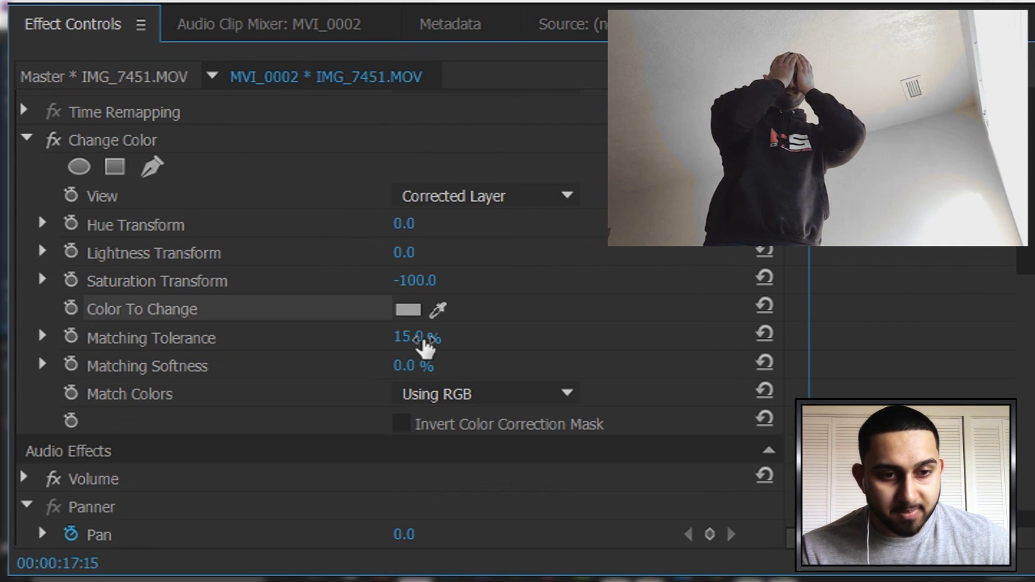
pyautogui.click(71, 338)
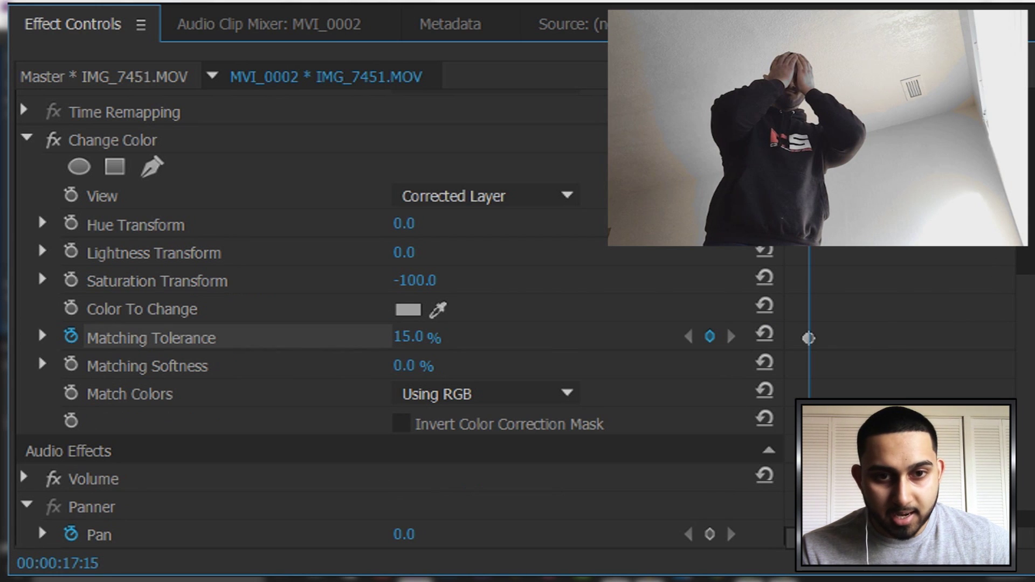
pyautogui.press('Up')
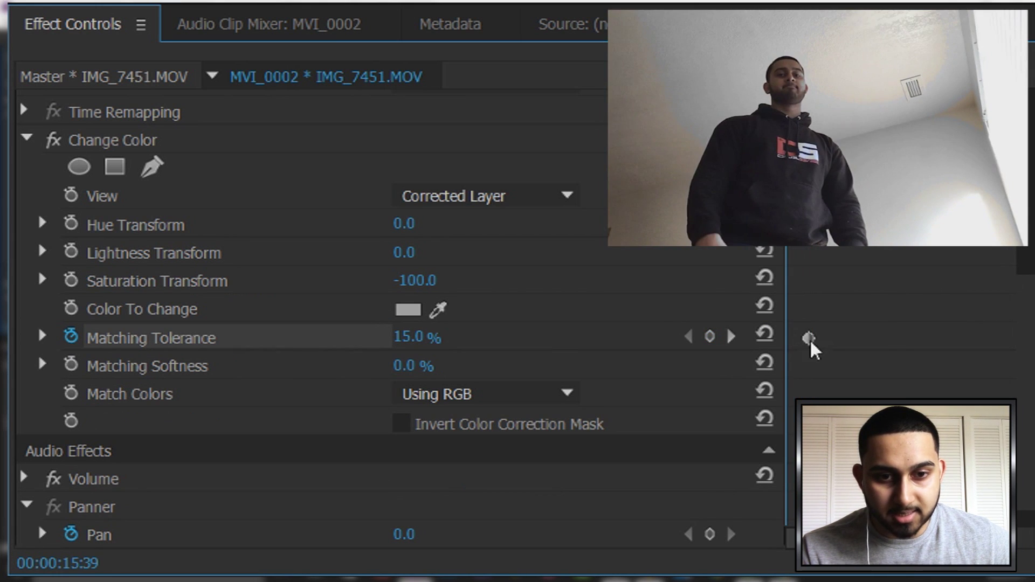
pyautogui.click(430, 340)
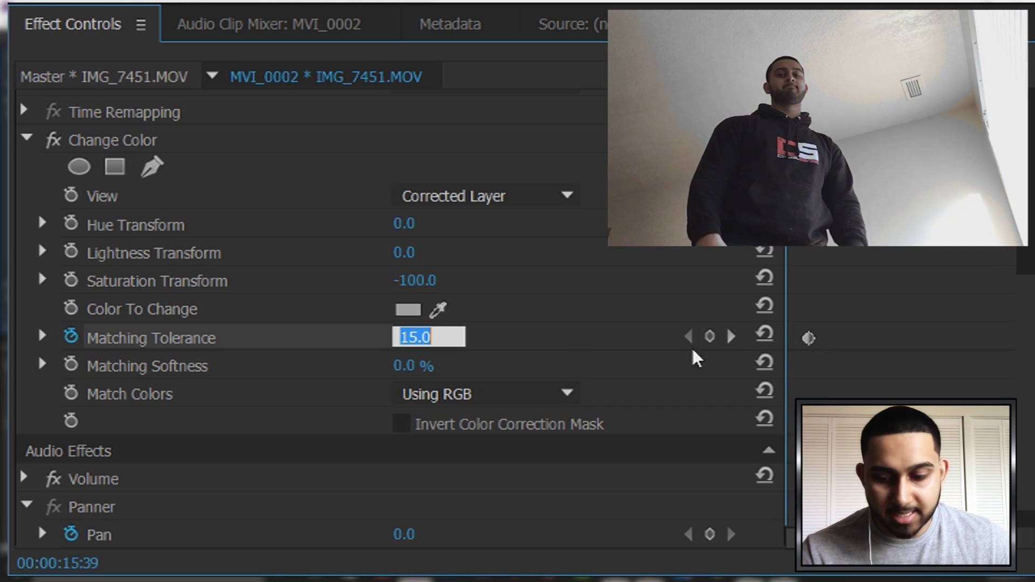
pyautogui.write('0')
pyautogui.press('Return')
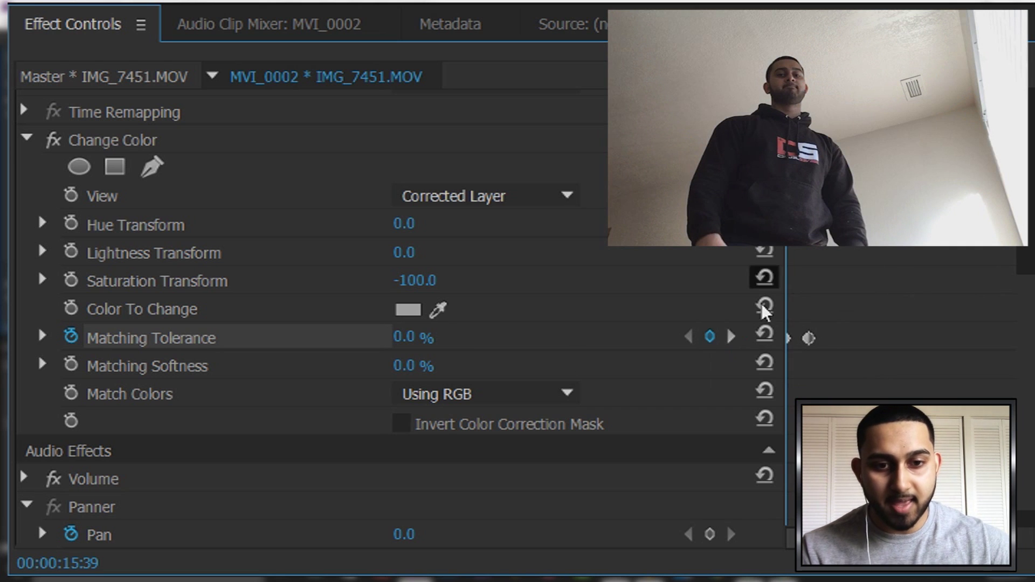
# Step: Preview the fade and add a later Matching Tolerance keyframe at 100%
pyautogui.moveTo(809, 339); pyautogui.dragTo(834, 339)
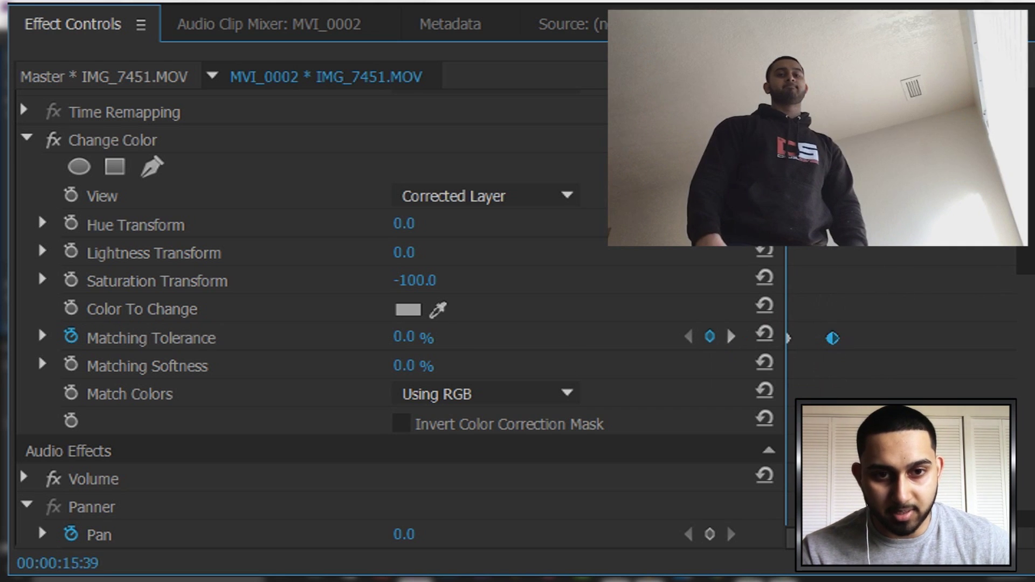
pyautogui.press('space')
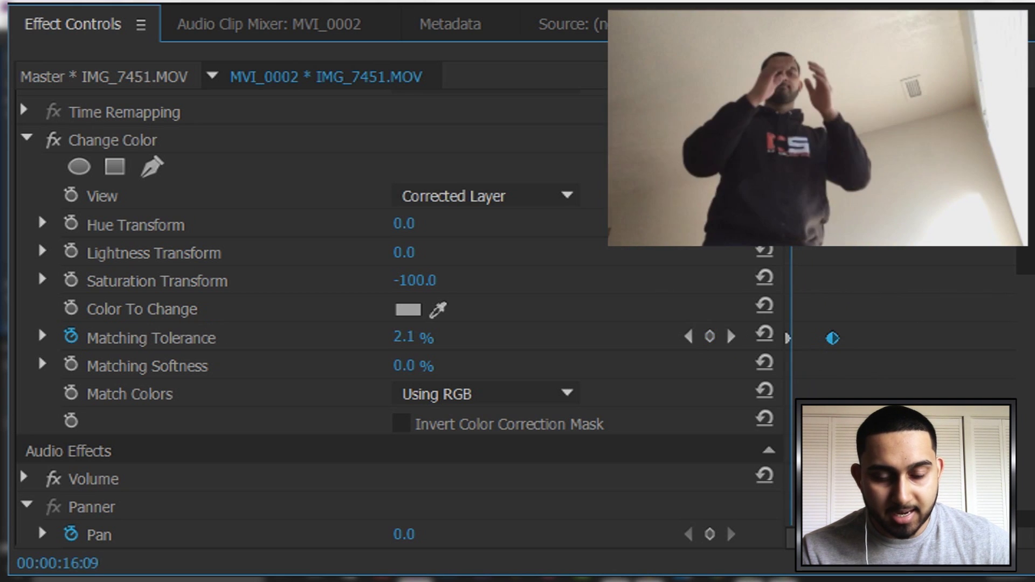
pyautogui.press('space')
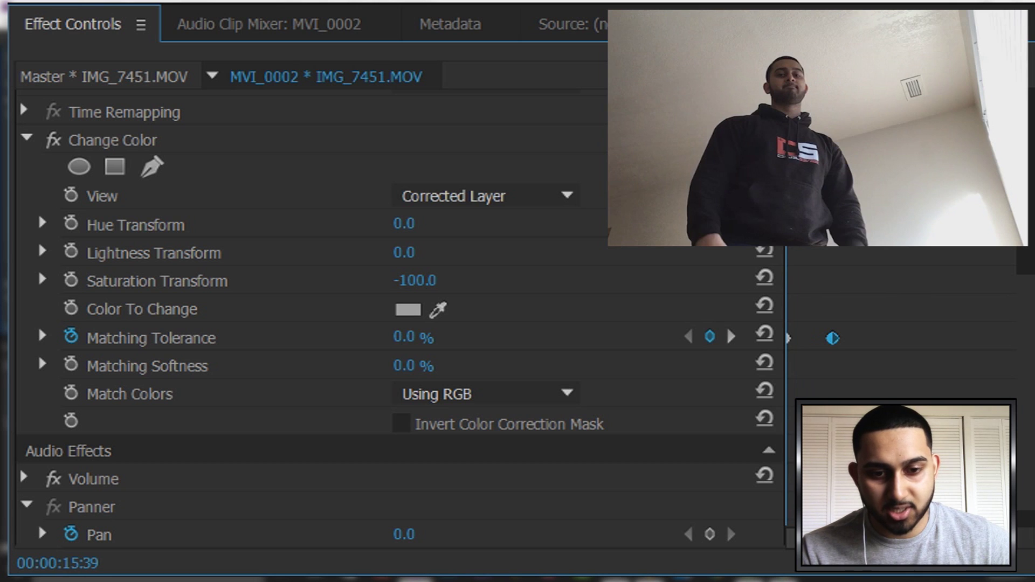
pyautogui.press('space')
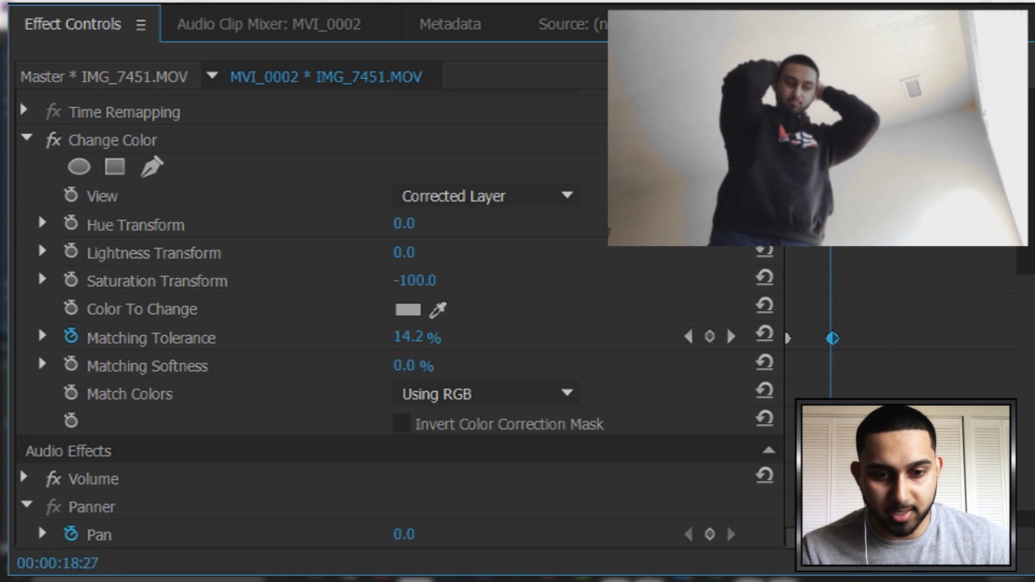
pyautogui.press('space')
pyautogui.press('space')
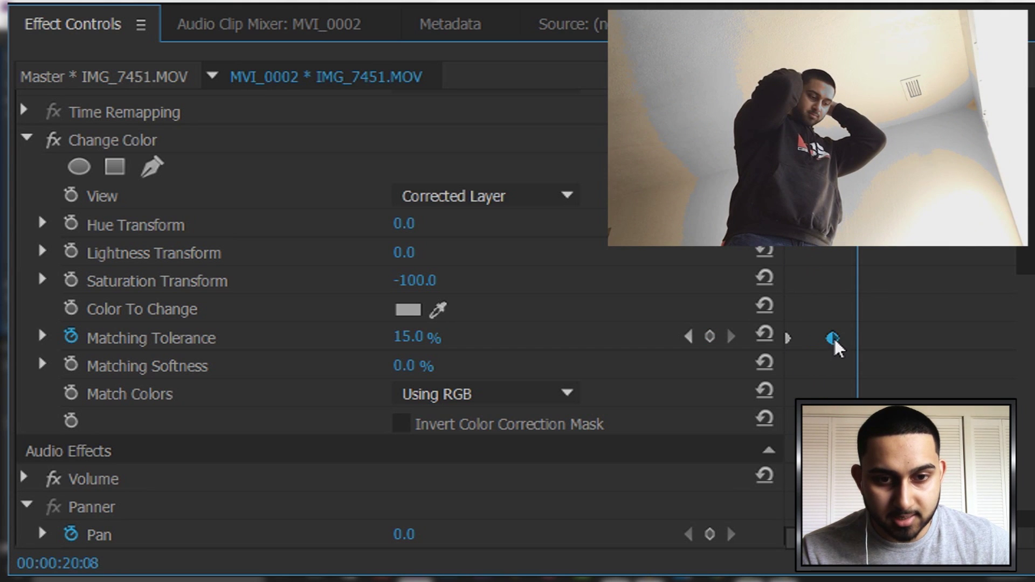
pyautogui.moveTo(836, 341); pyautogui.dragTo(858, 345)
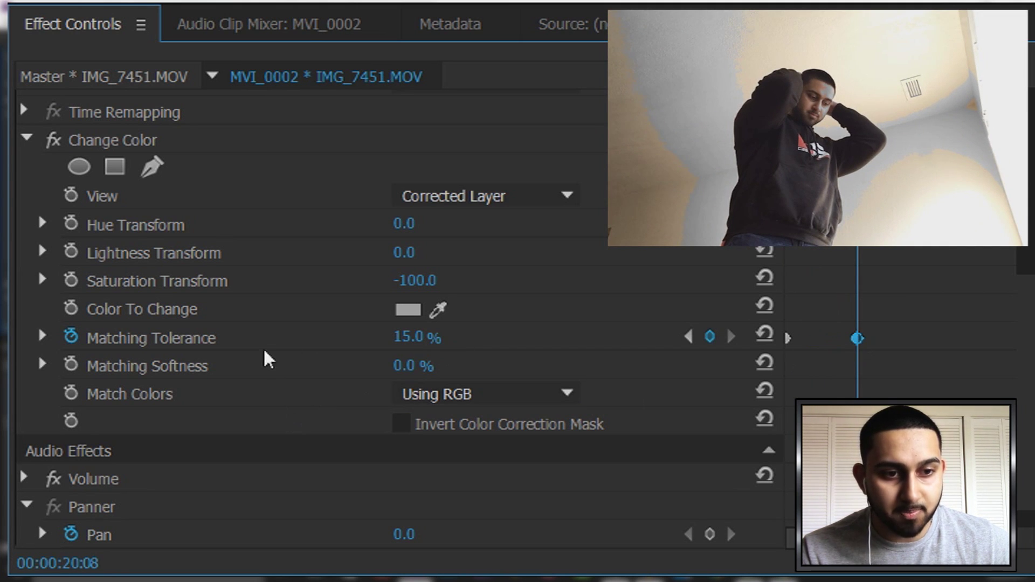
pyautogui.moveTo(416, 348); pyautogui.dragTo(433, 348)
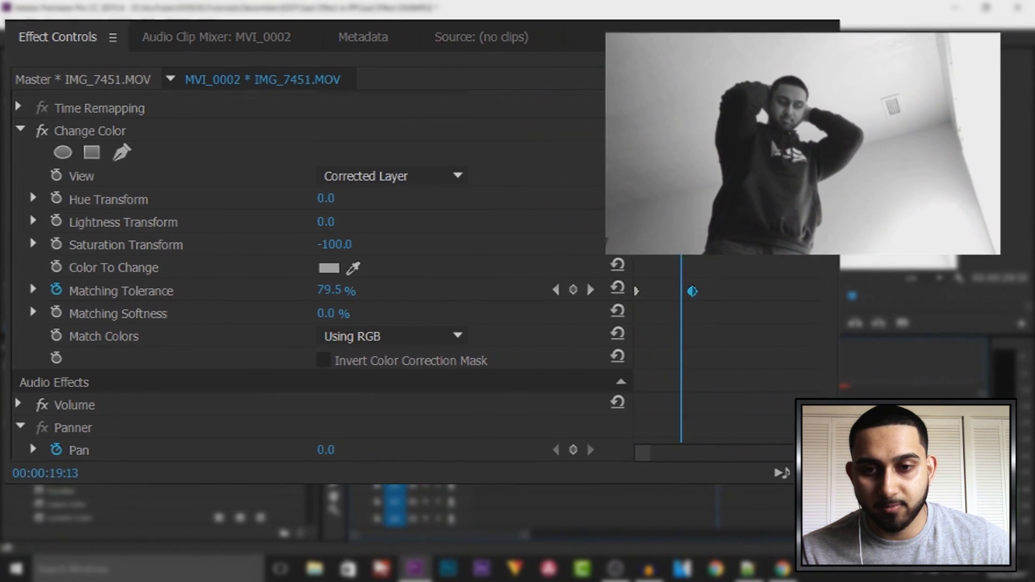
# Step: Add a default Cross Dissolve at the start of MVI_0002.MP4 and stretch it to 00:00:03:00
pyautogui.press('Home')
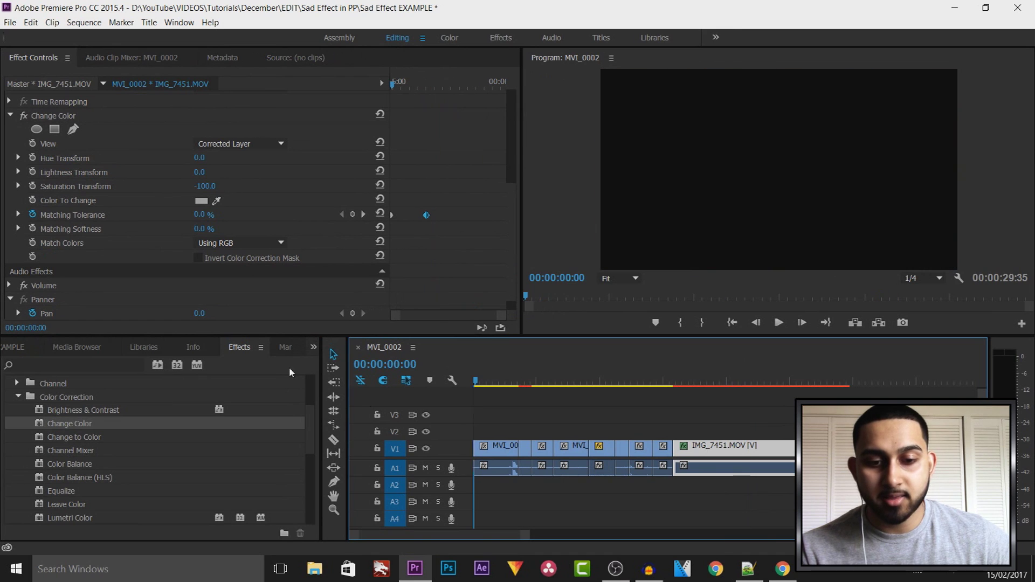
pyautogui.click(476, 446)
pyautogui.rightClick(476, 447)
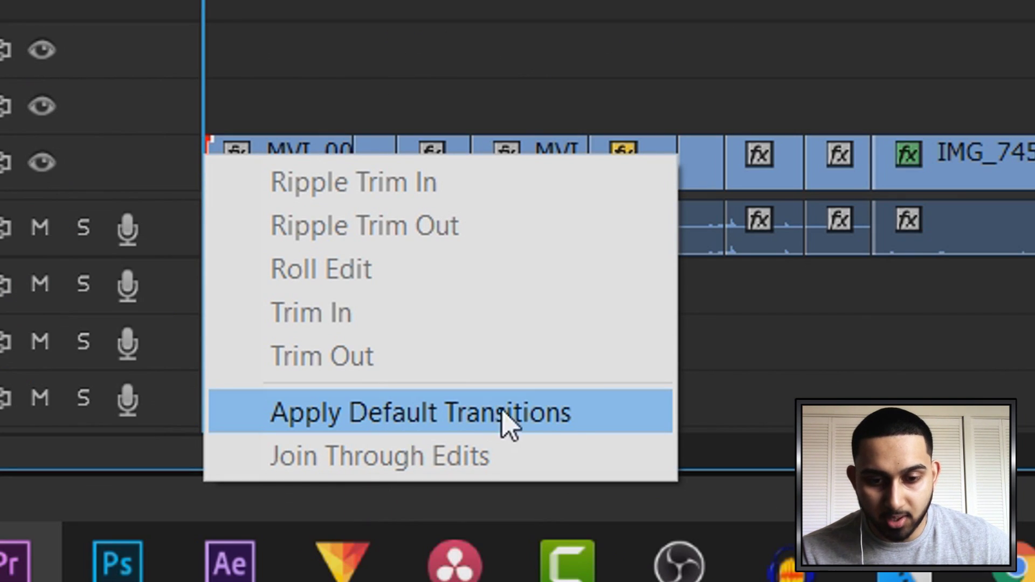
pyautogui.click(567, 421)
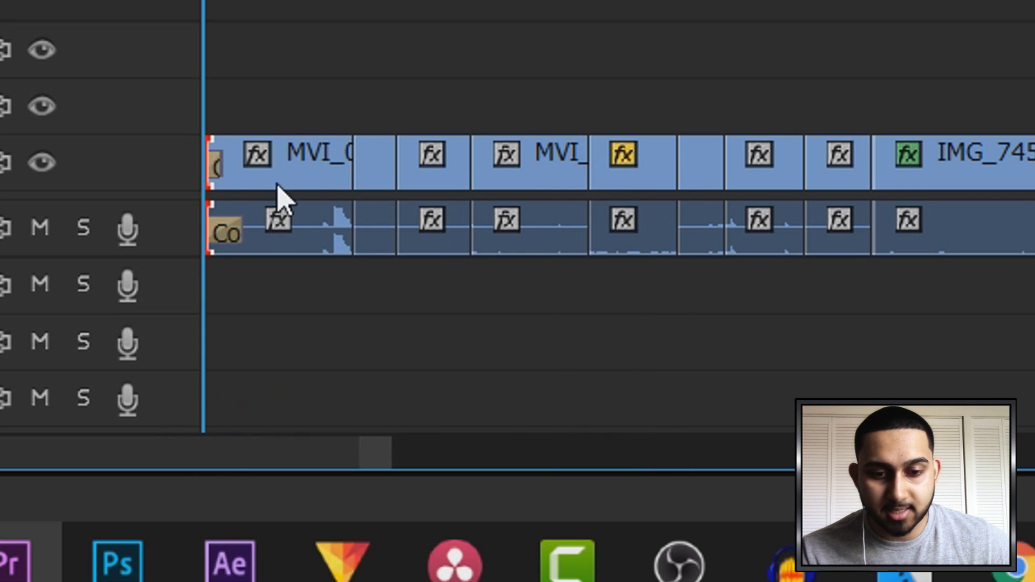
pyautogui.click(238, 173)
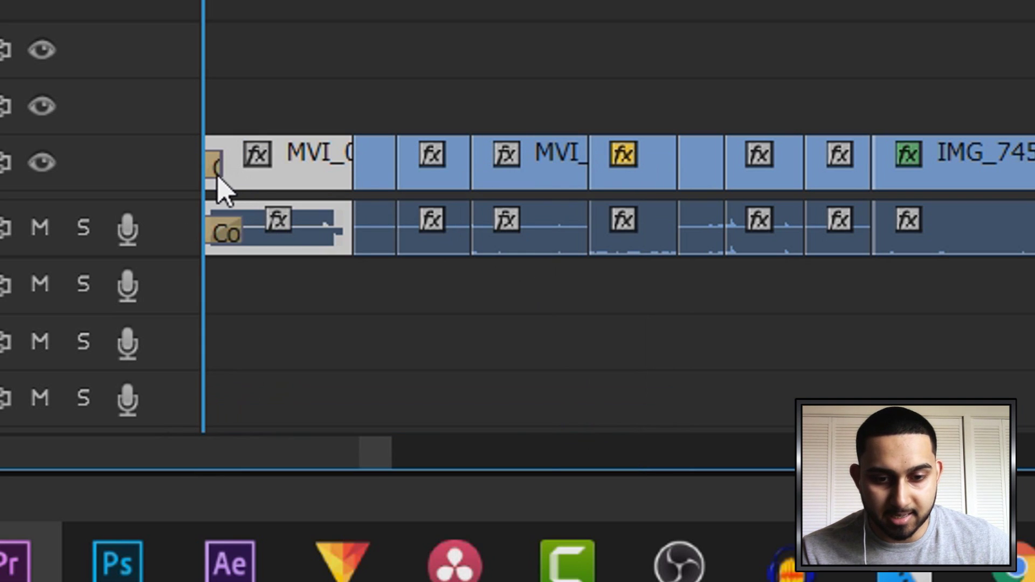
pyautogui.moveTo(358, 474); pyautogui.dragTo(264, 453)
pyautogui.moveTo(356, 162); pyautogui.dragTo(1019, 168)
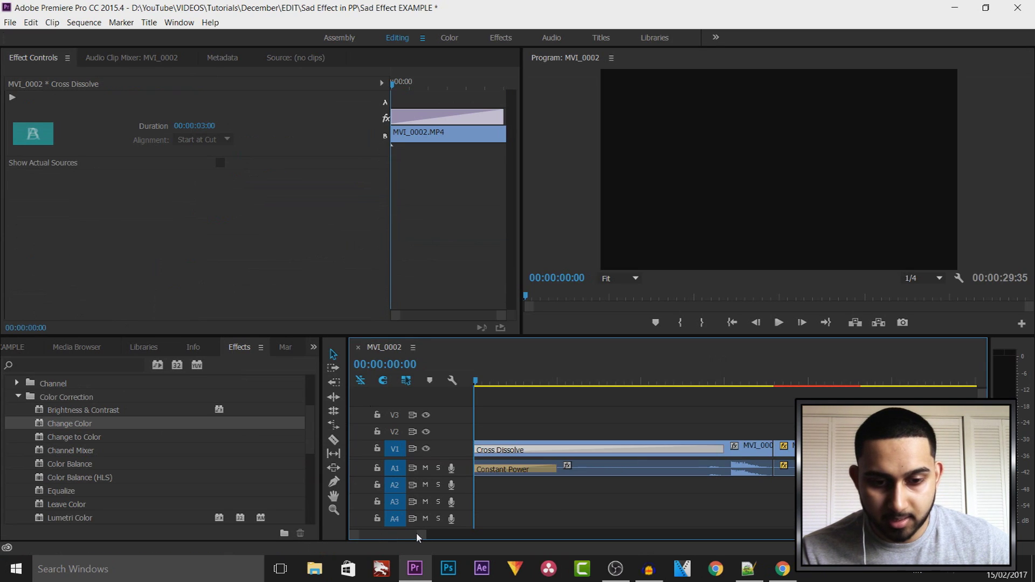
pyautogui.moveTo(417, 537); pyautogui.dragTo(593, 535)
# Step: Play and scrub through the sequence to find the P1060880 pizza-box shot
pyautogui.click(777, 324)
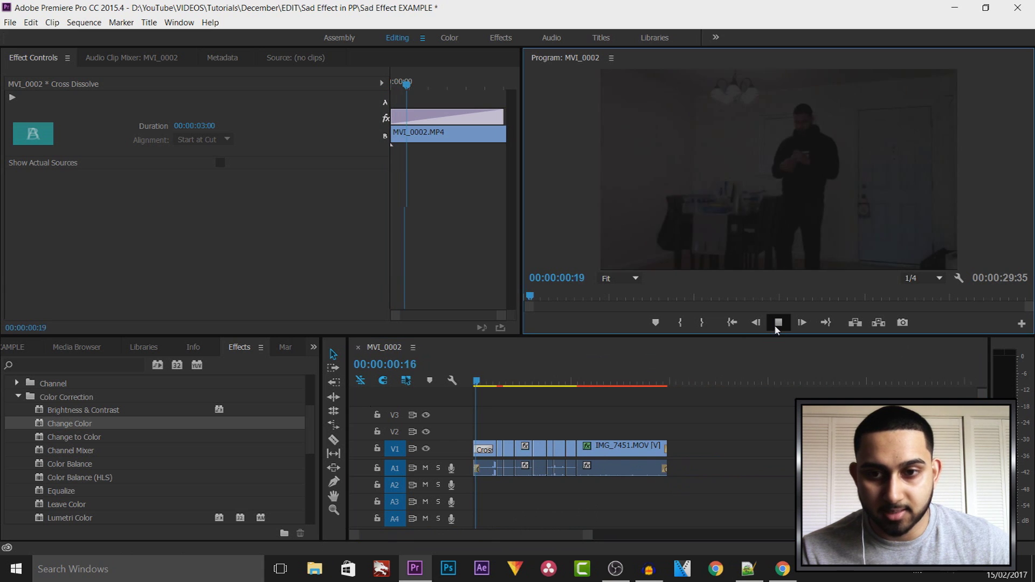
pyautogui.moveTo(572, 381); pyautogui.dragTo(611, 382)
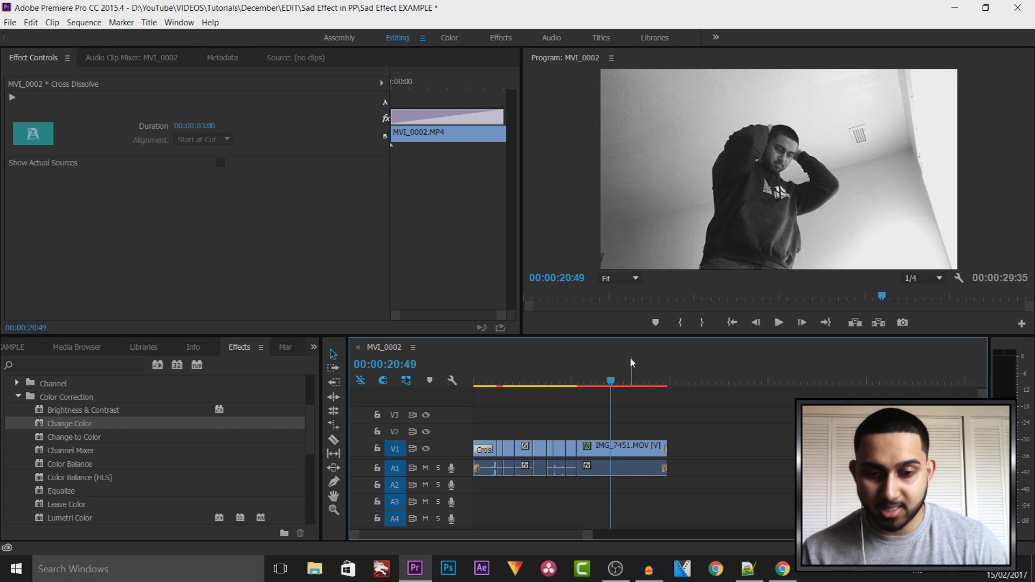
pyautogui.moveTo(589, 542); pyautogui.dragTo(543, 541)
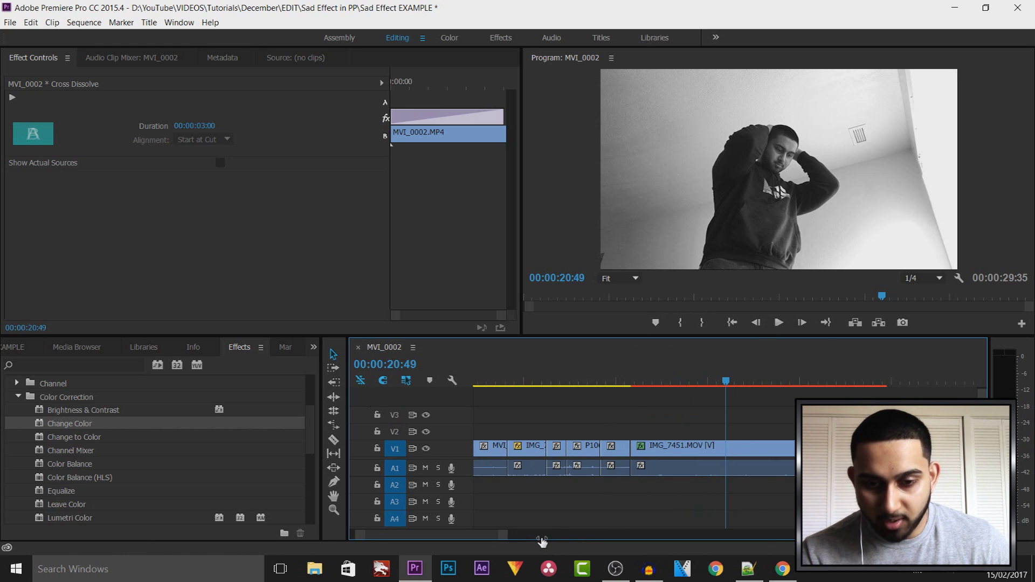
pyautogui.click(539, 381)
pyautogui.moveTo(540, 381); pyautogui.dragTo(590, 386)
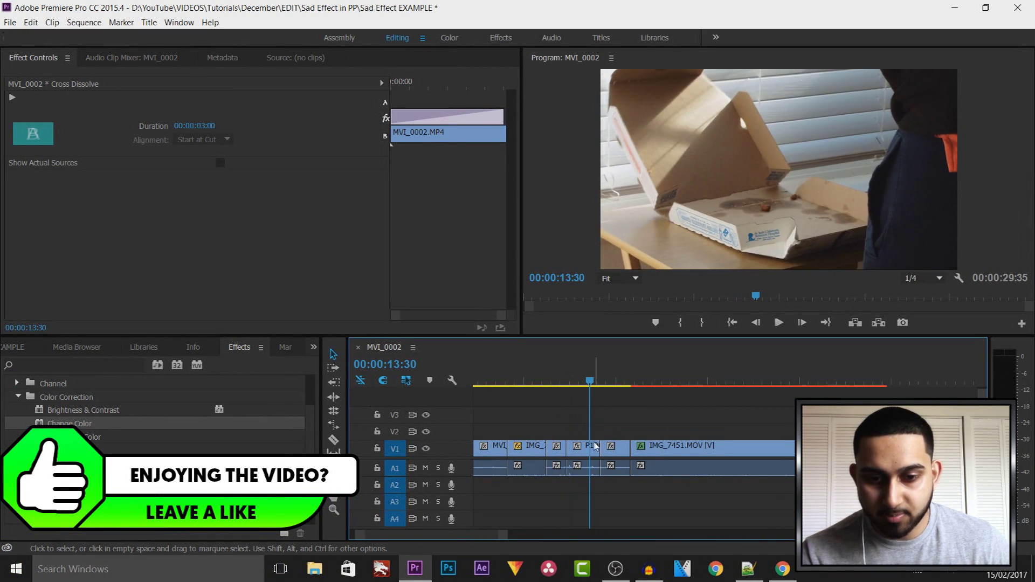
# Step: Lift P1060880 onto V2 above IMG_7451, aligning its start to 00:00:19:49
pyautogui.click(586, 452)
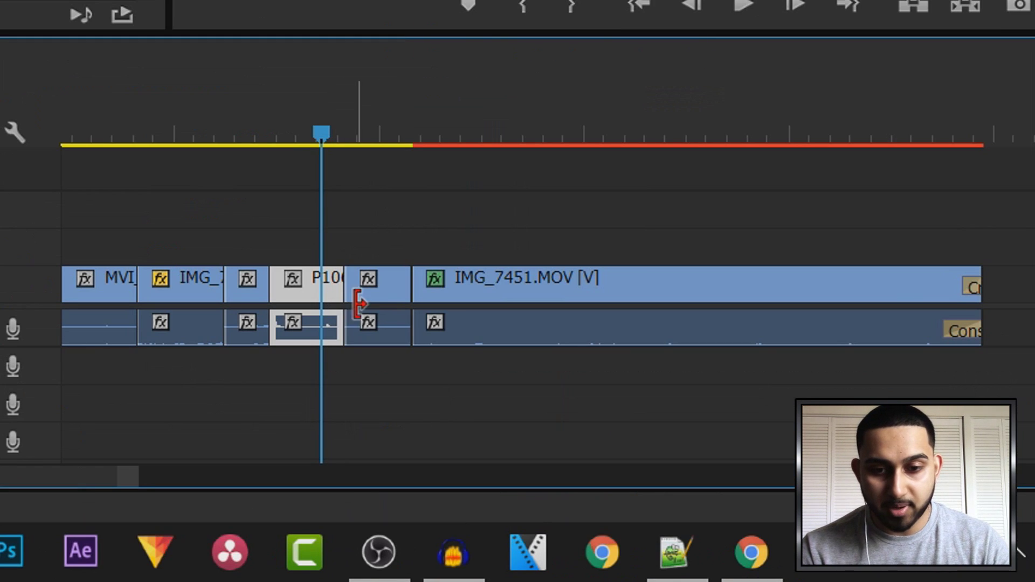
pyautogui.moveTo(314, 282); pyautogui.dragTo(1033, 292)
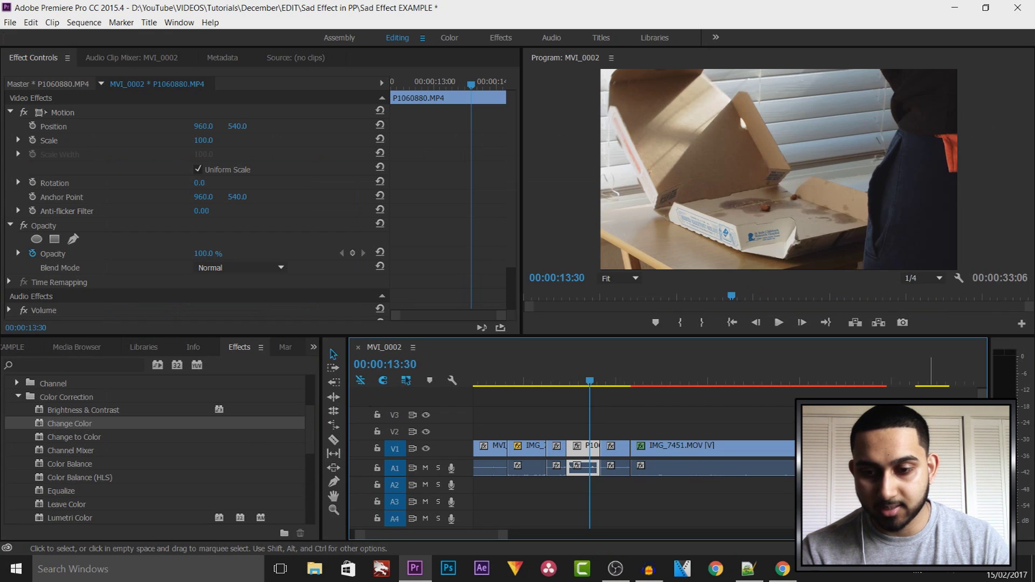
pyautogui.moveTo(926, 440); pyautogui.dragTo(934, 486)
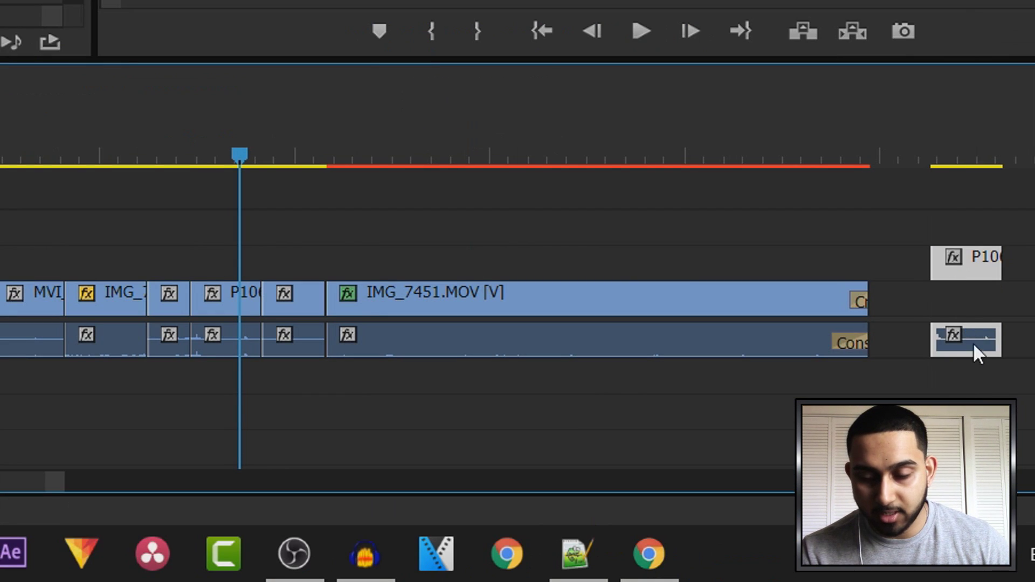
pyautogui.moveTo(973, 380); pyautogui.dragTo(554, 249)
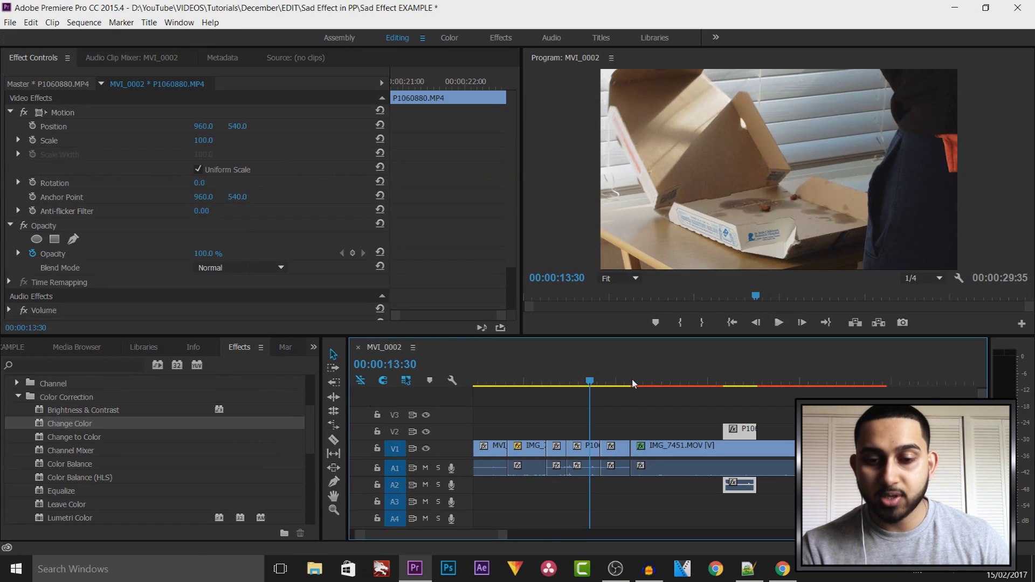
pyautogui.click(329, 154)
pyautogui.moveTo(634, 384); pyautogui.dragTo(709, 389)
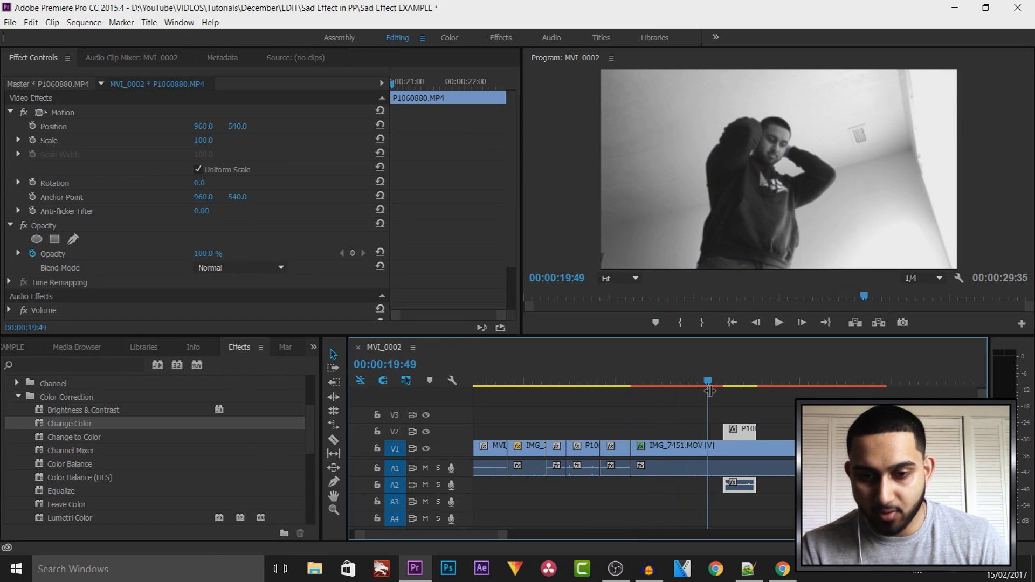
pyautogui.moveTo(739, 436); pyautogui.dragTo(724, 436)
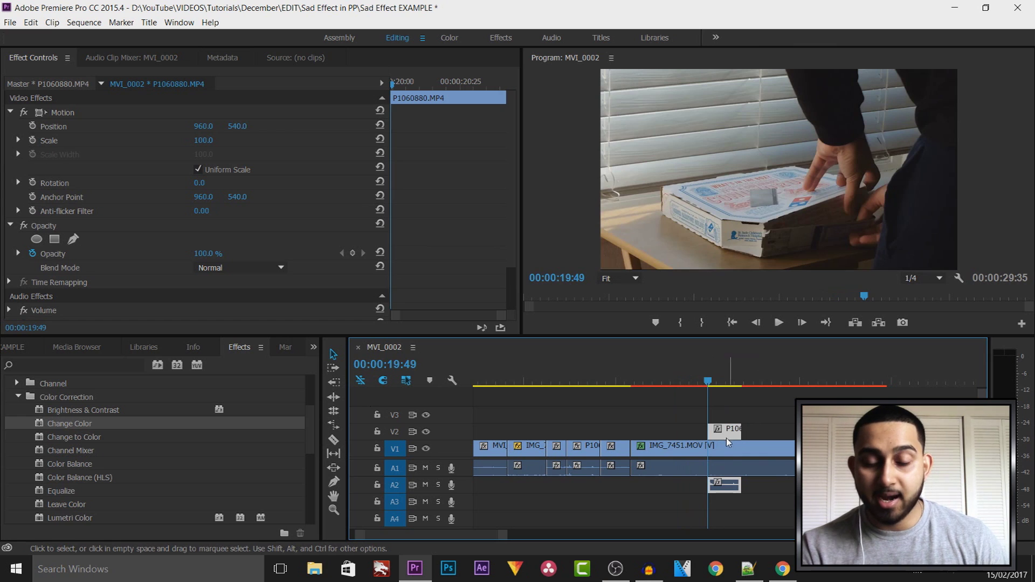
pyautogui.moveTo(508, 541); pyautogui.dragTo(481, 534)
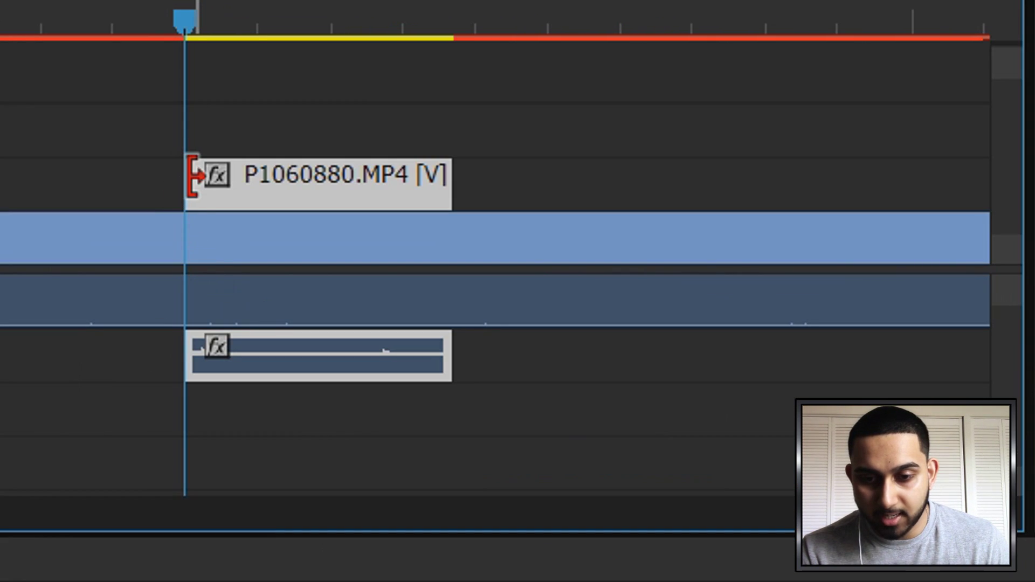
# Step: Add a default cross dissolve to the V2 clip's start and preview the fade-in
pyautogui.rightClick(194, 175)
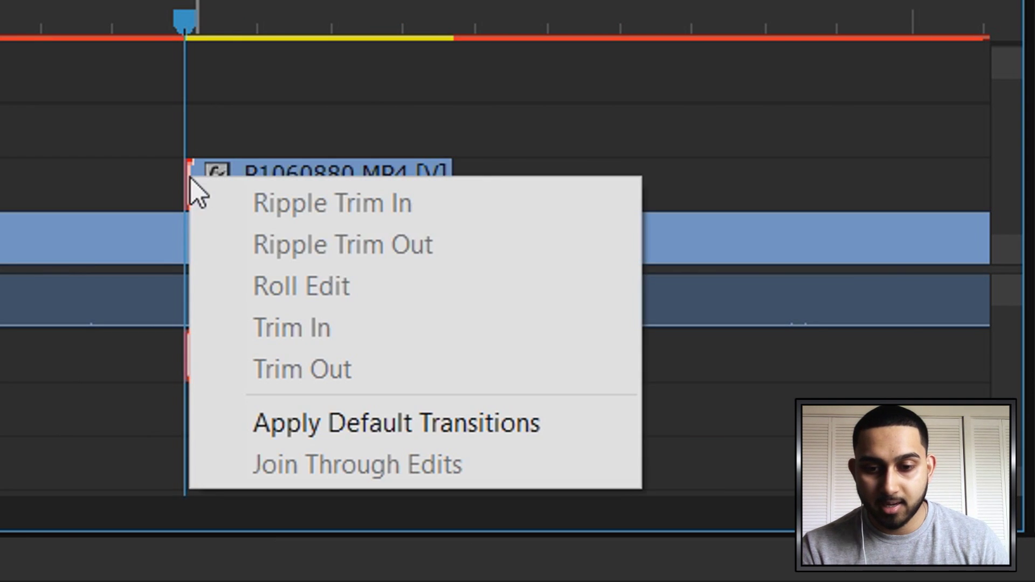
pyautogui.click(482, 410)
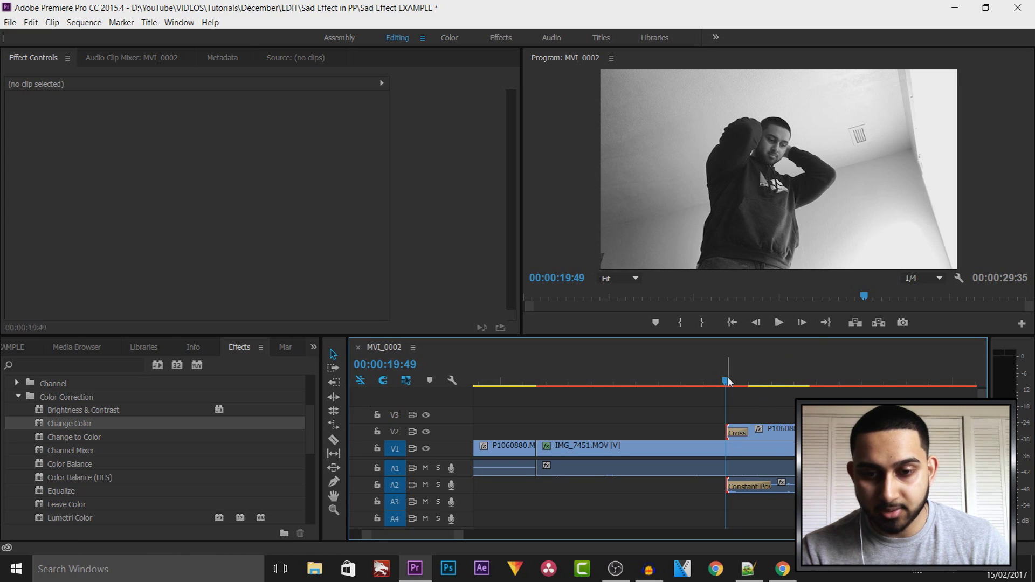
pyautogui.moveTo(728, 381); pyautogui.dragTo(762, 384)
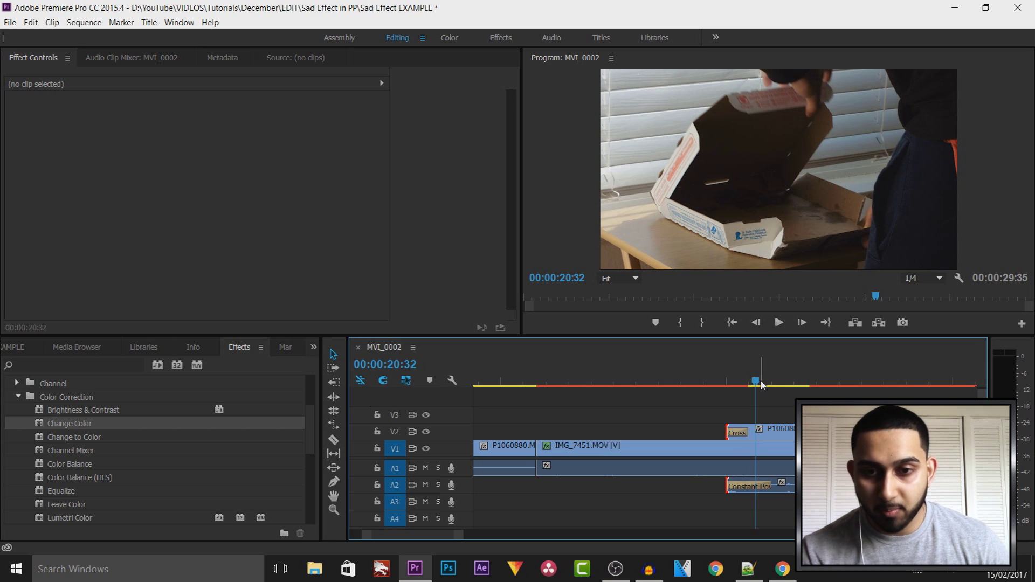
pyautogui.click(778, 323)
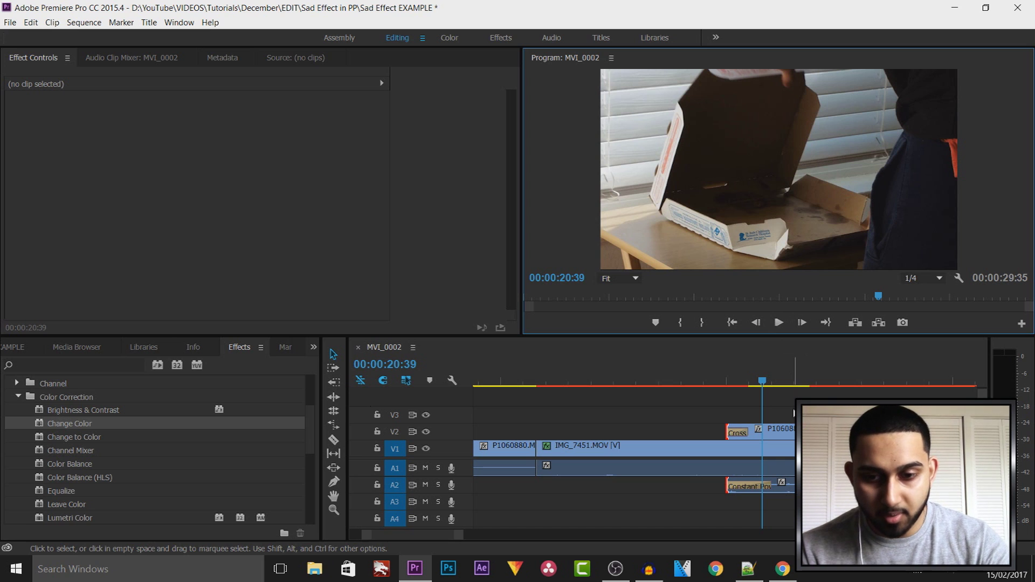
# Step: Razor-cut the V2 clip at the playhead just after the lid opens
pyautogui.press('c')
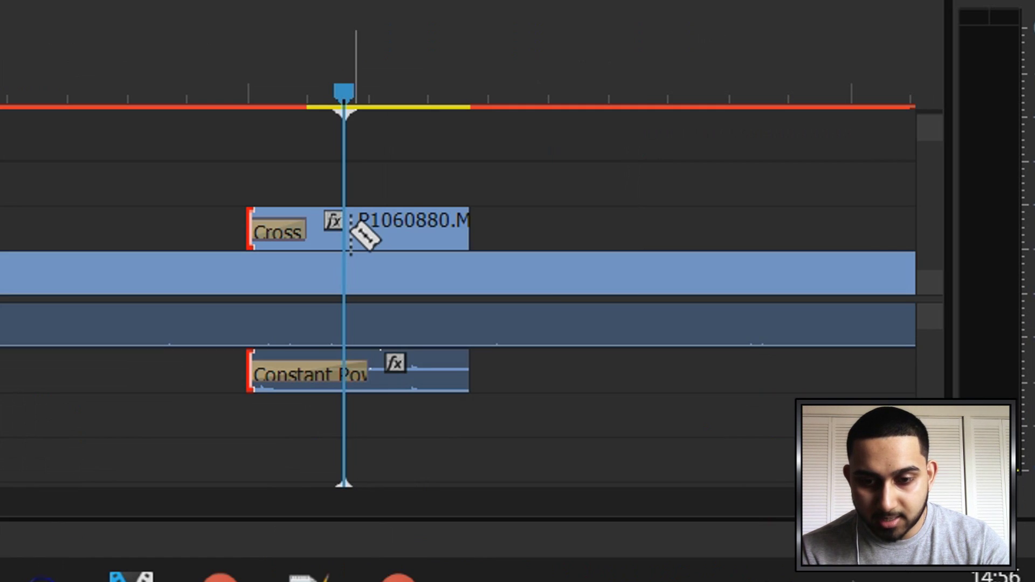
pyautogui.click(359, 231)
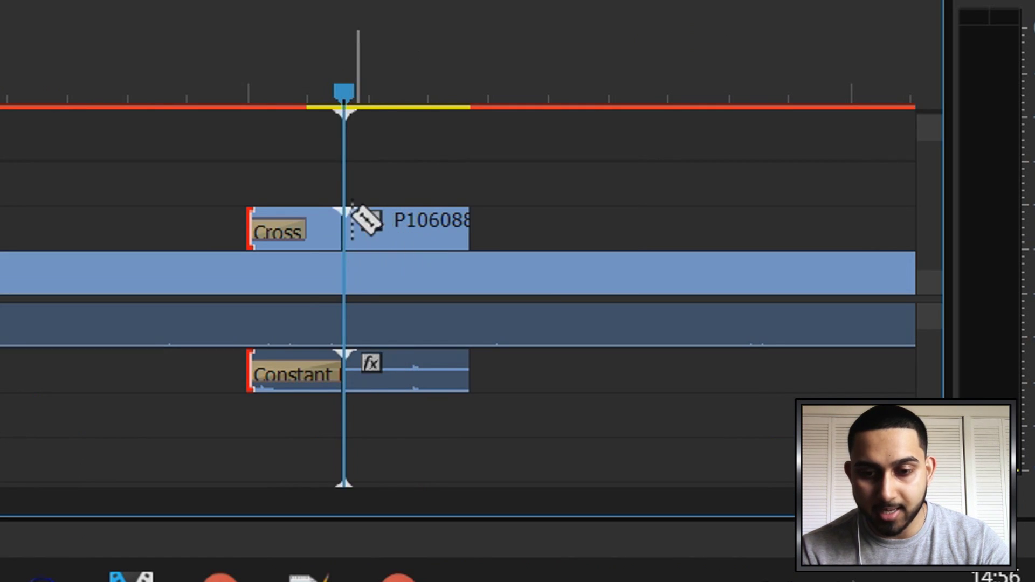
pyautogui.press('v')
pyautogui.press('d')
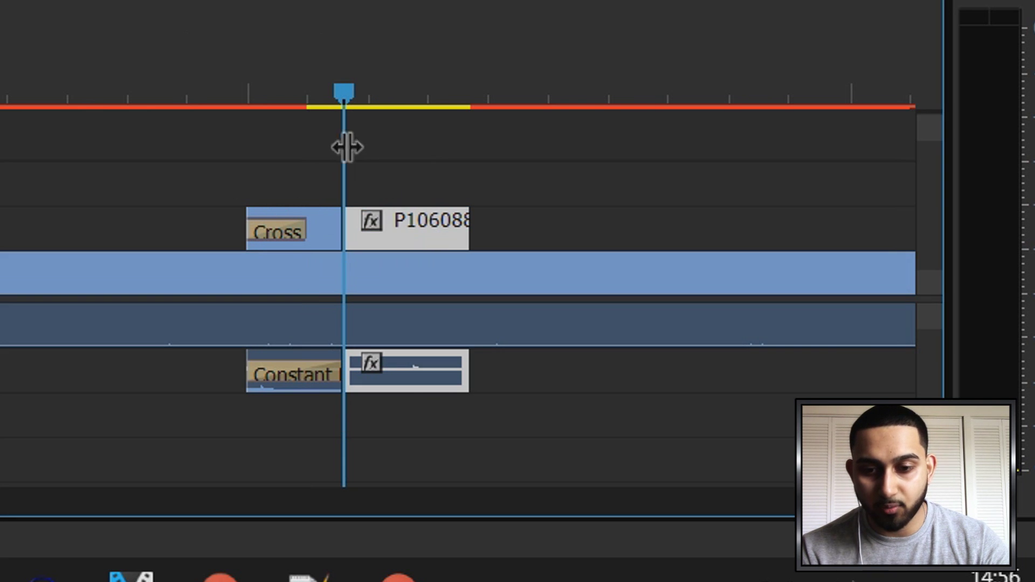
pyautogui.moveTo(335, 97); pyautogui.dragTo(367, 95)
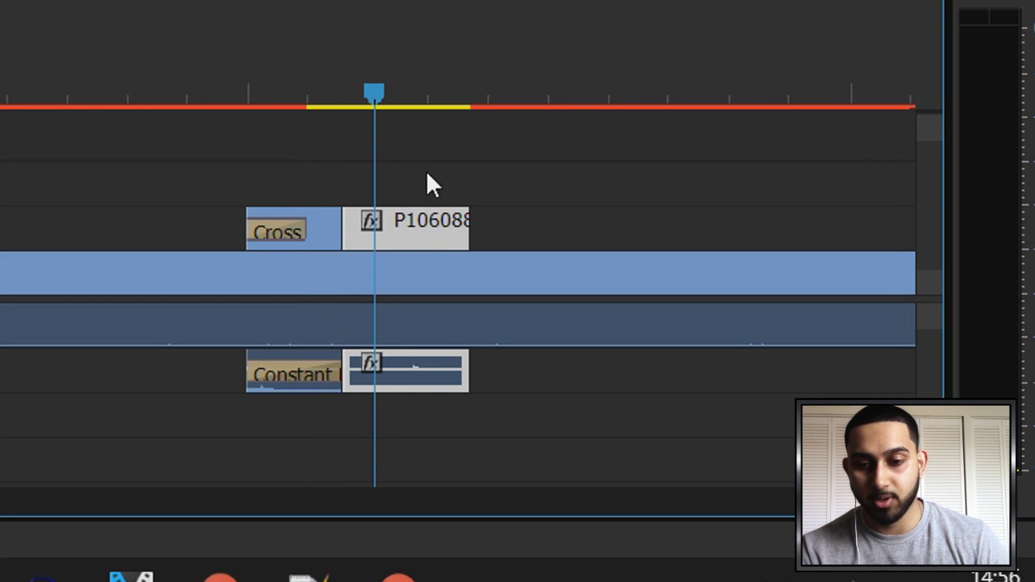
pyautogui.rightClick(397, 242)
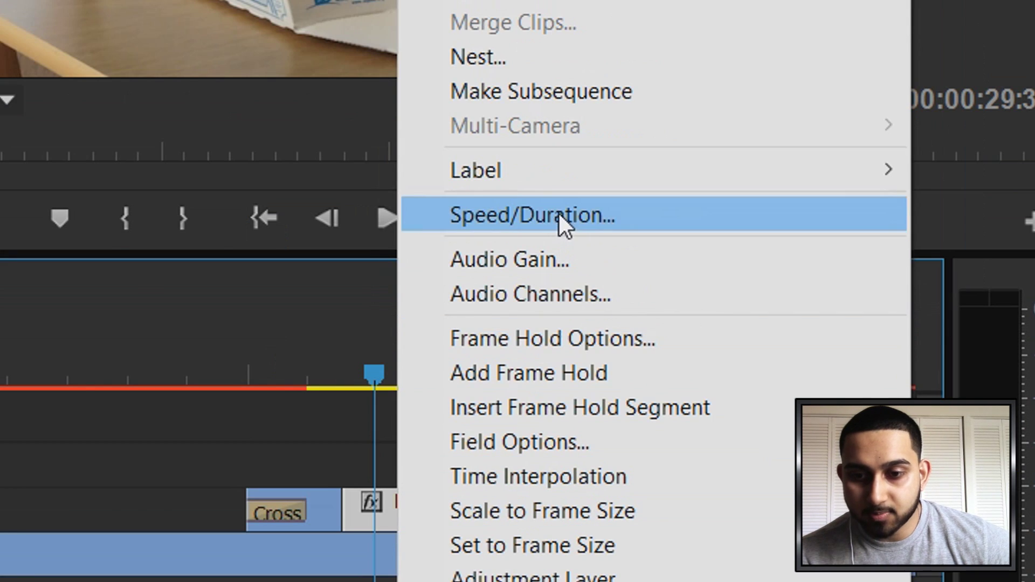
# Step: Set the split-off V2 clip to 21.63% speed (00:00:04:45) with Optical Flow and Maintain Audio Pitch
pyautogui.click(561, 221)
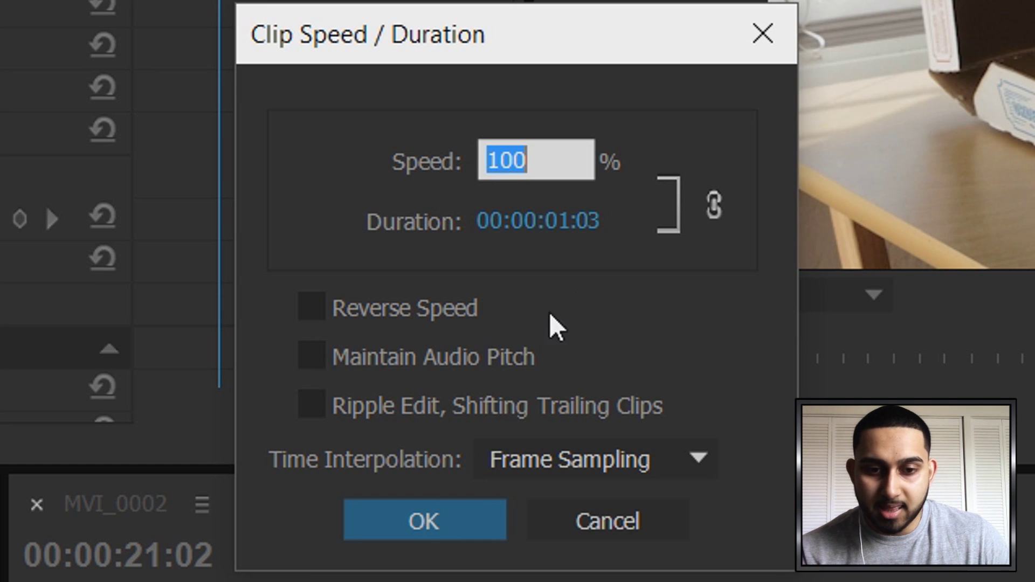
pyautogui.click(438, 364)
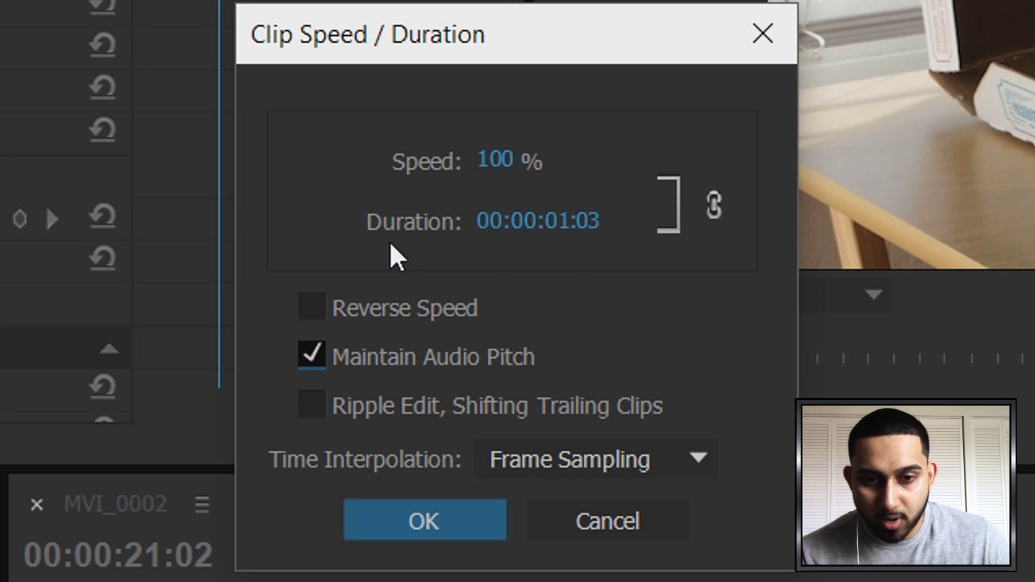
pyautogui.moveTo(588, 234); pyautogui.dragTo(966, 223)
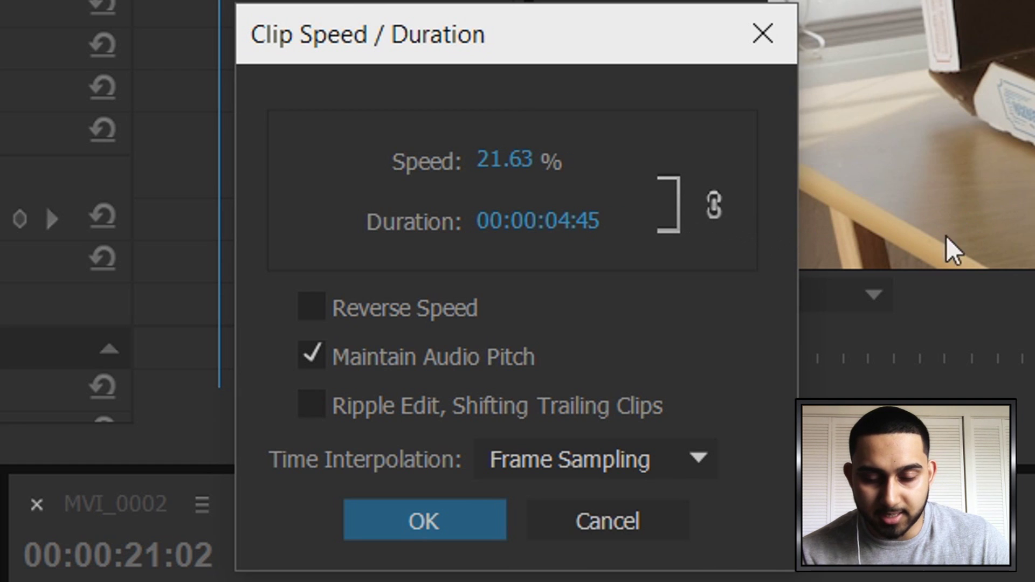
pyautogui.click(575, 458)
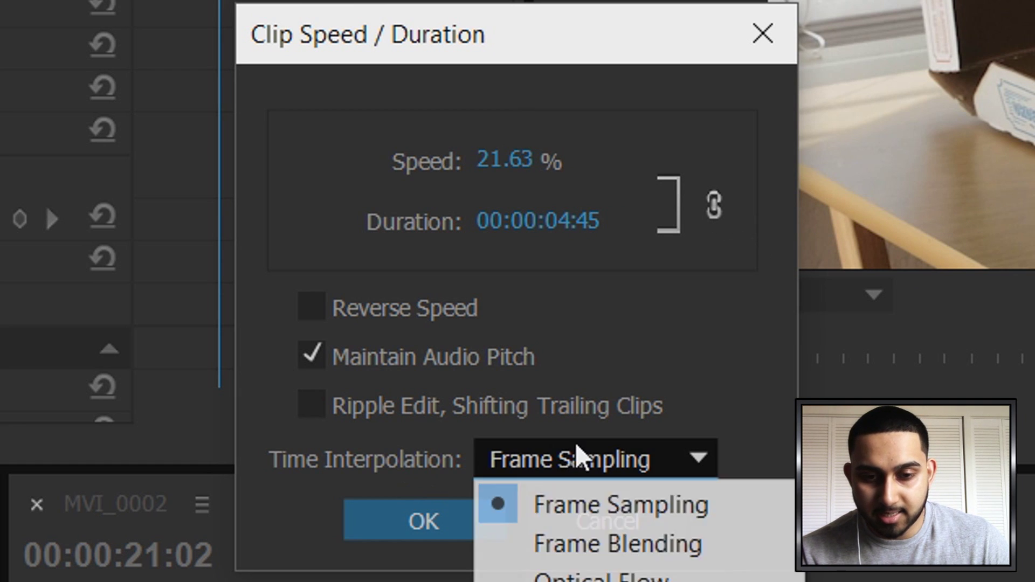
pyautogui.click(561, 577)
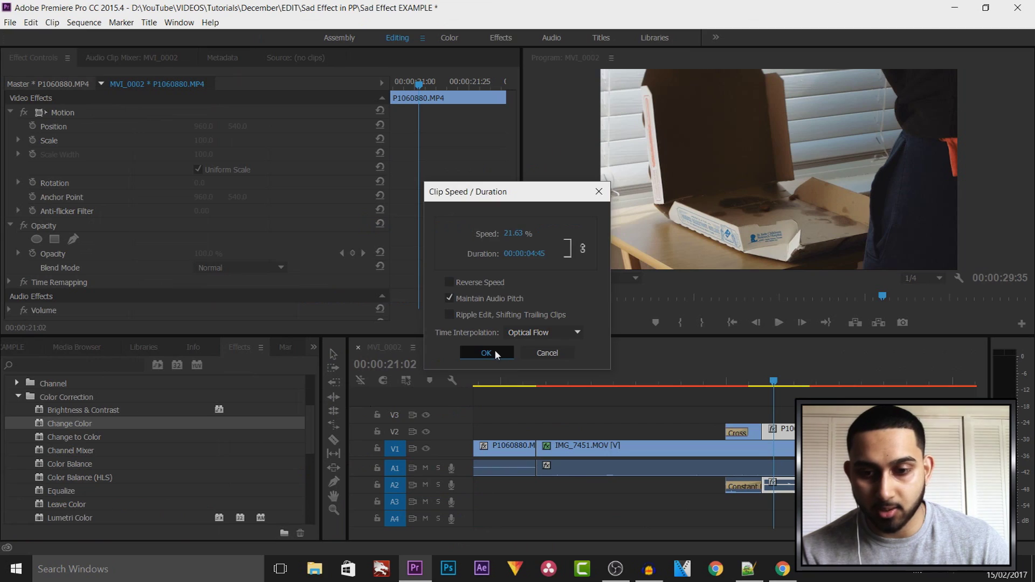
pyautogui.click(451, 515)
# Step: Apply default cross dissolves to both ends of the V2 overlay and lengthen the opening one
pyautogui.moveTo(458, 541); pyautogui.dragTo(544, 540)
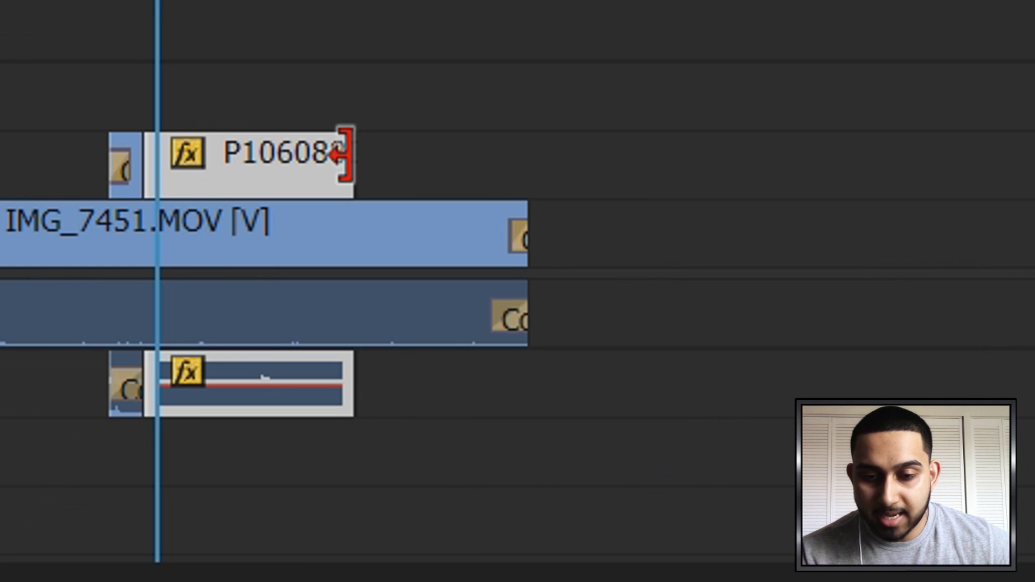
pyautogui.rightClick(346, 156)
pyautogui.click(373, 470)
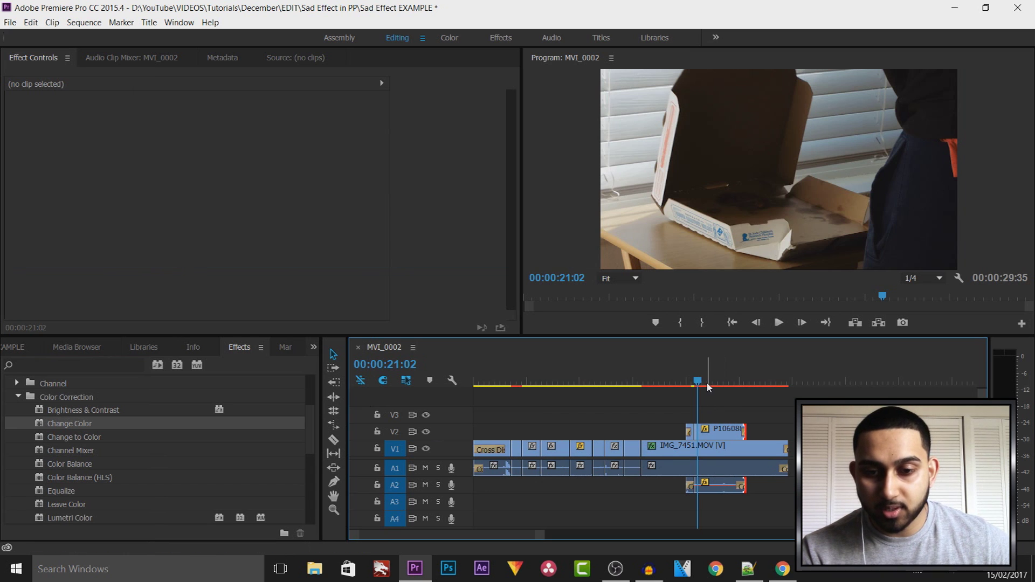
pyautogui.click(738, 384)
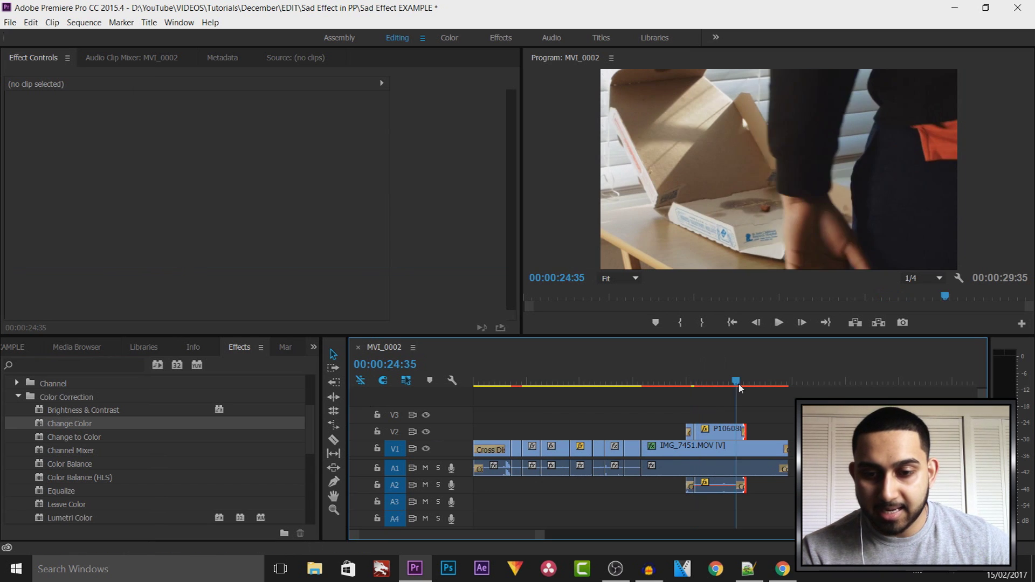
pyautogui.moveTo(739, 384); pyautogui.dragTo(742, 383)
pyautogui.moveTo(543, 535); pyautogui.dragTo(467, 535)
pyautogui.moveTo(734, 430); pyautogui.dragTo(693, 430)
pyautogui.click(728, 381)
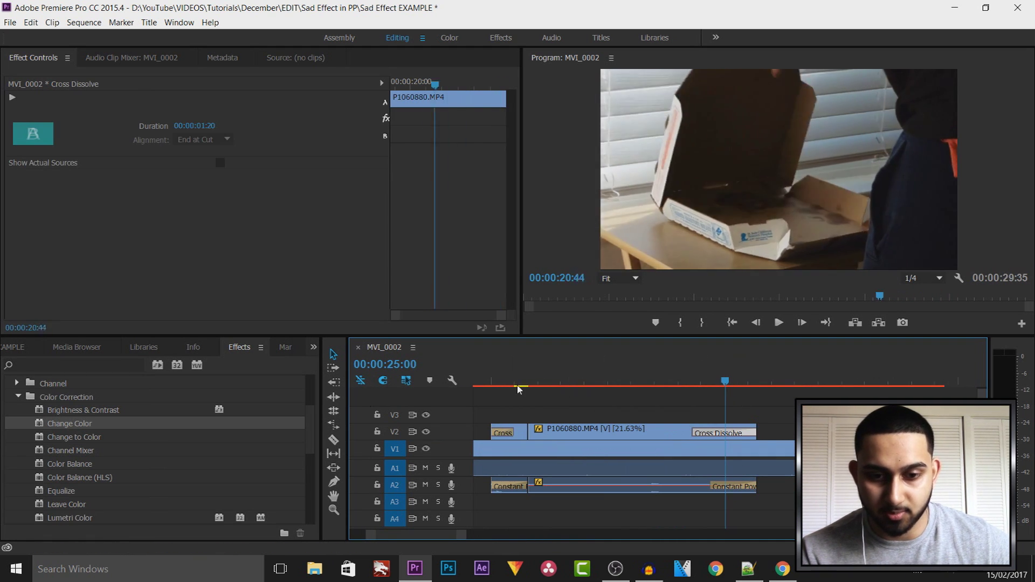
# Step: Play back the overlay section to preview the dissolves, then bring up the clip's properties
pyautogui.press('Up')
pyautogui.moveTo(467, 536); pyautogui.dragTo(548, 536)
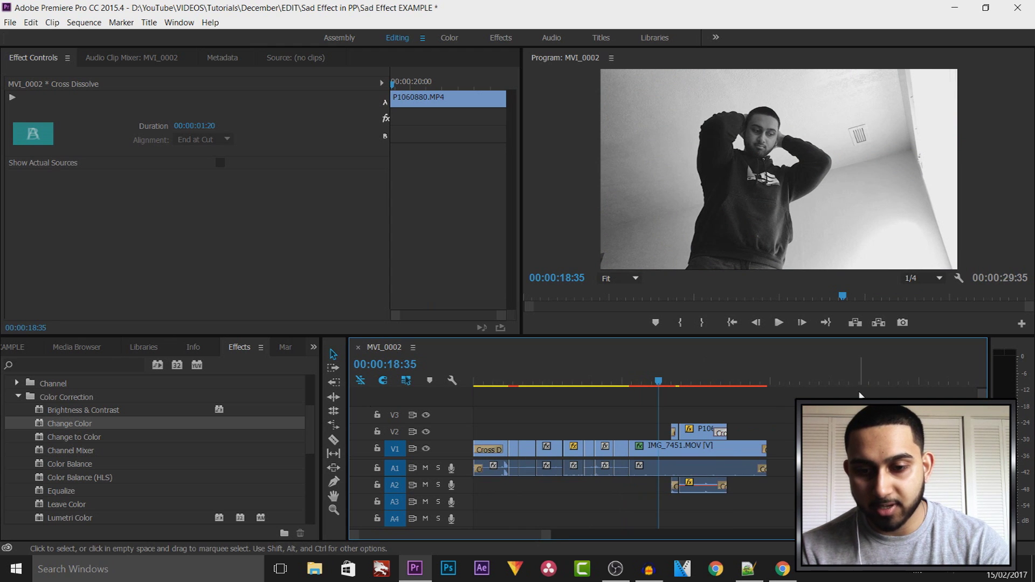
pyautogui.click(779, 322)
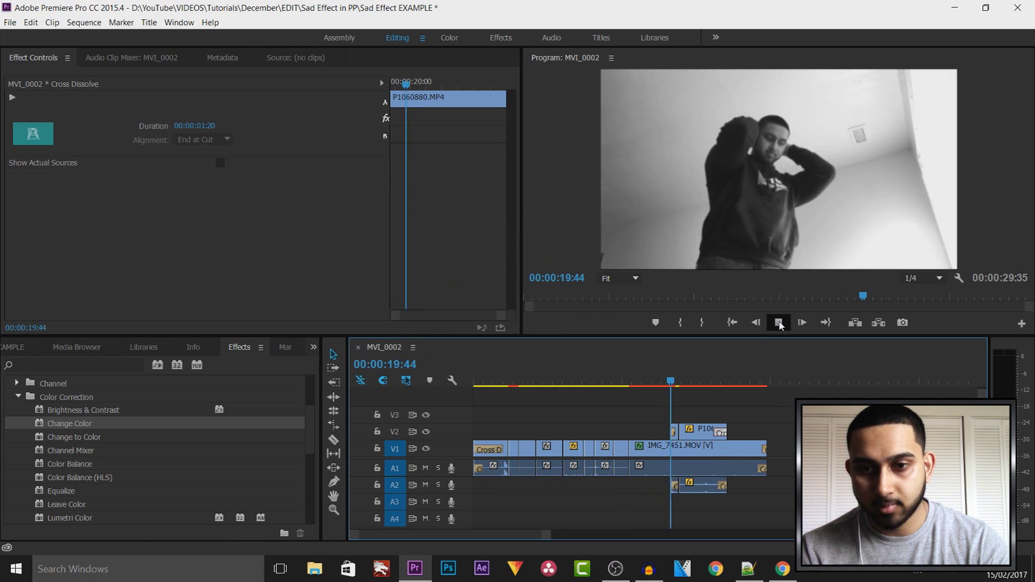
pyautogui.click(779, 322)
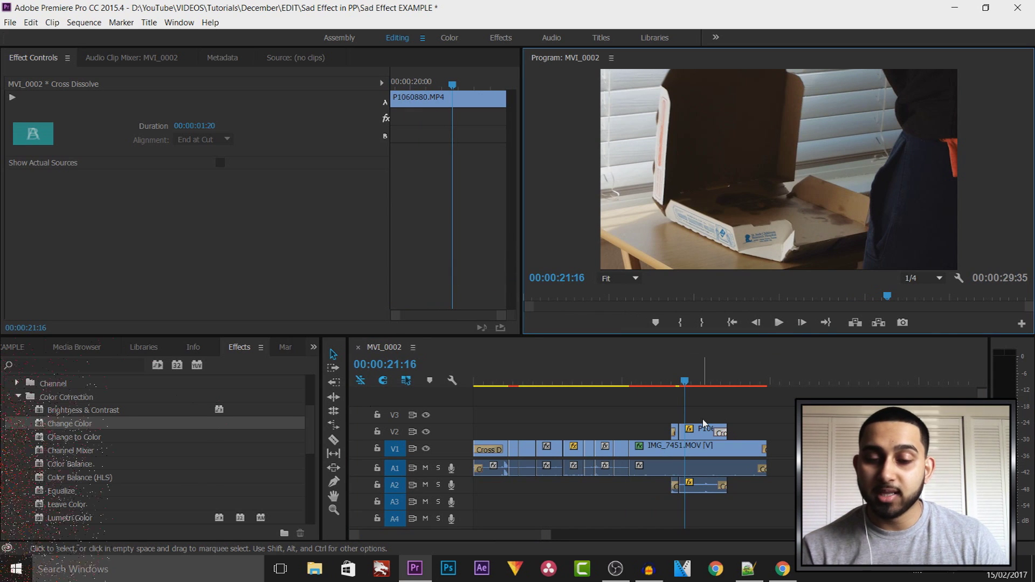
pyautogui.moveTo(551, 540); pyautogui.dragTo(503, 541)
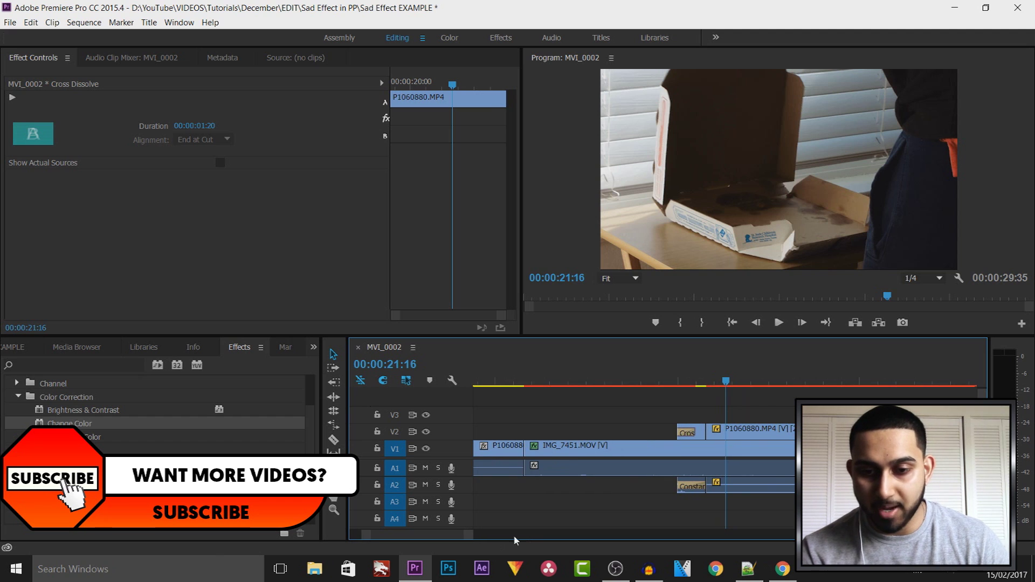
pyautogui.doubleClick(735, 431)
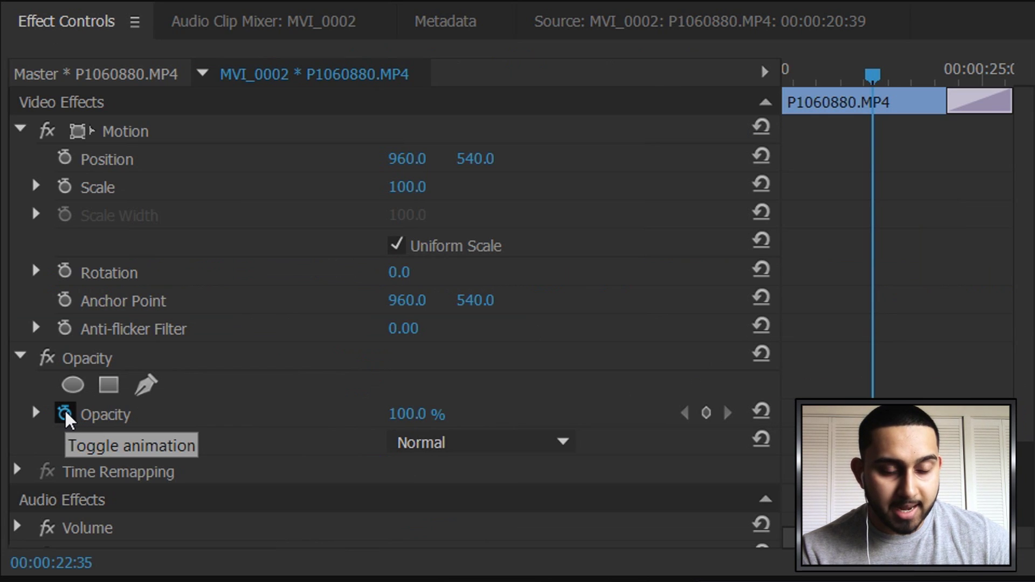
# Step: Turn off Opacity animation and set the V2 overlay's Opacity to 35%
pyautogui.click(65, 413)
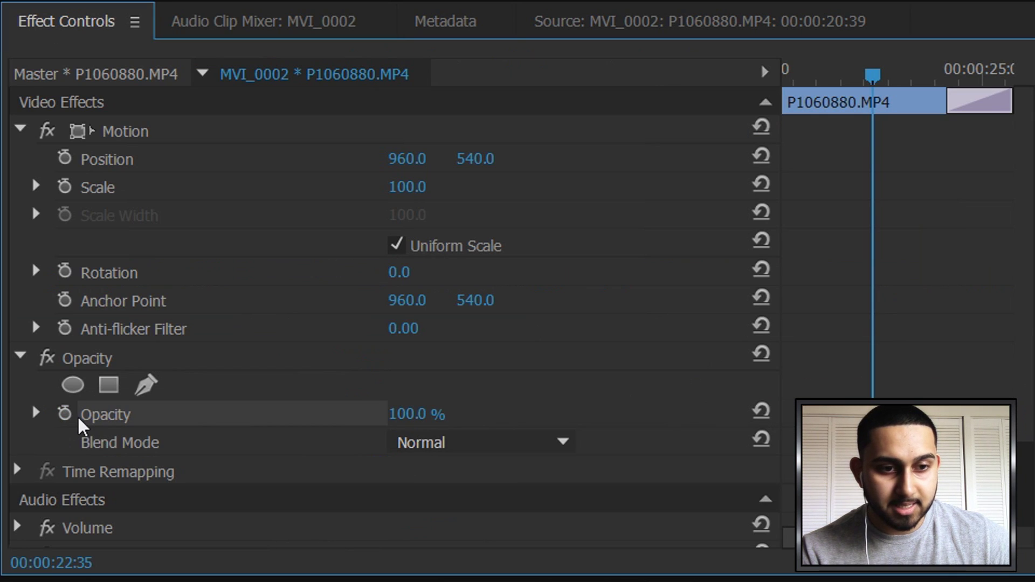
pyautogui.click(452, 411)
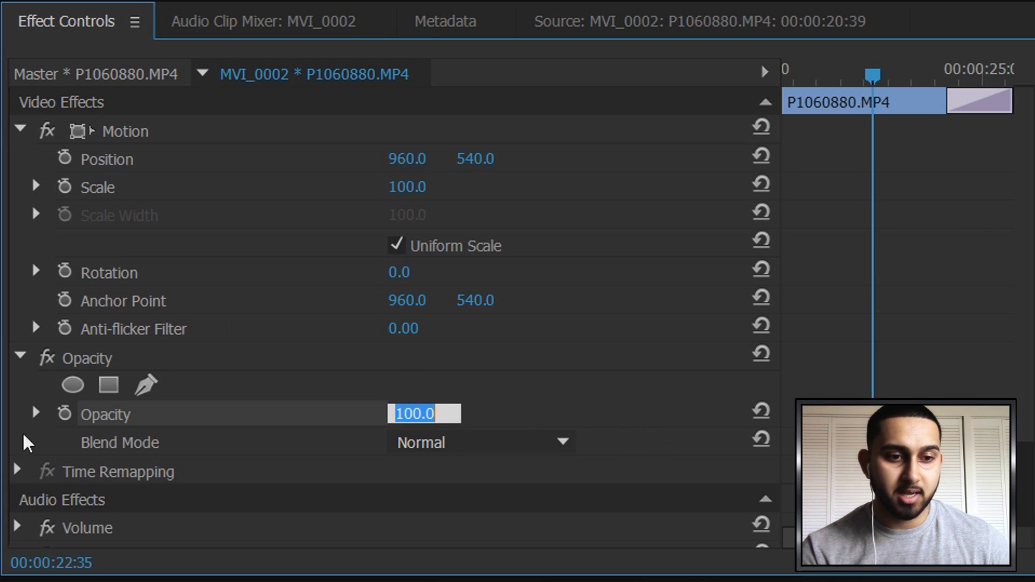
pyautogui.click(35, 414)
pyautogui.click(626, 466)
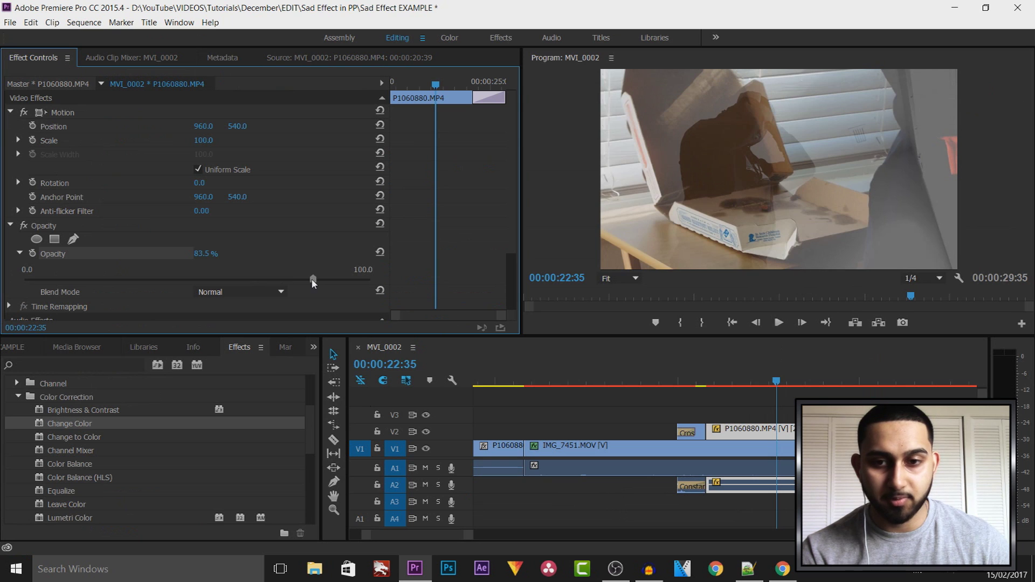
pyautogui.moveTo(313, 284); pyautogui.dragTo(255, 279)
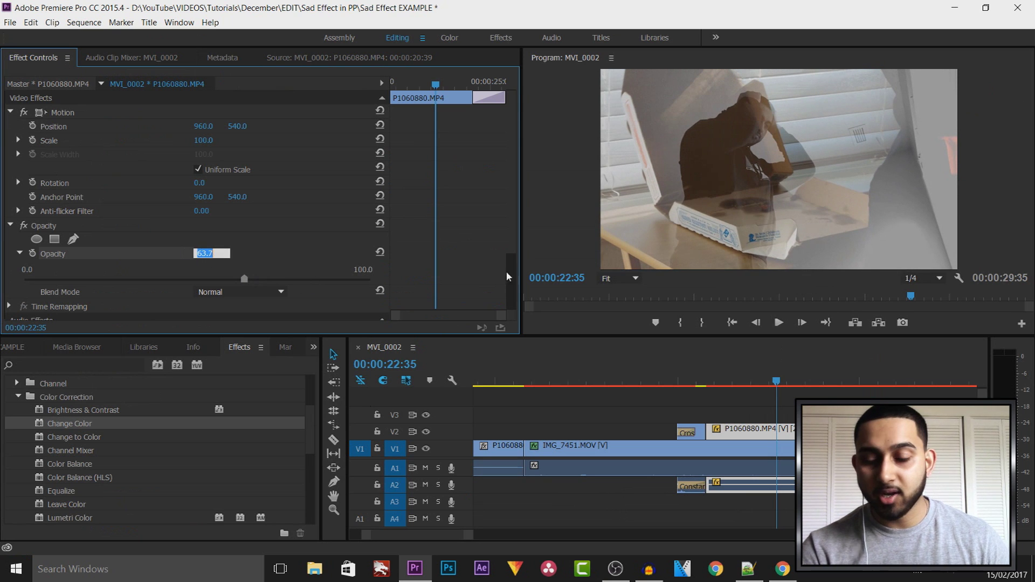
pyautogui.press('Return')
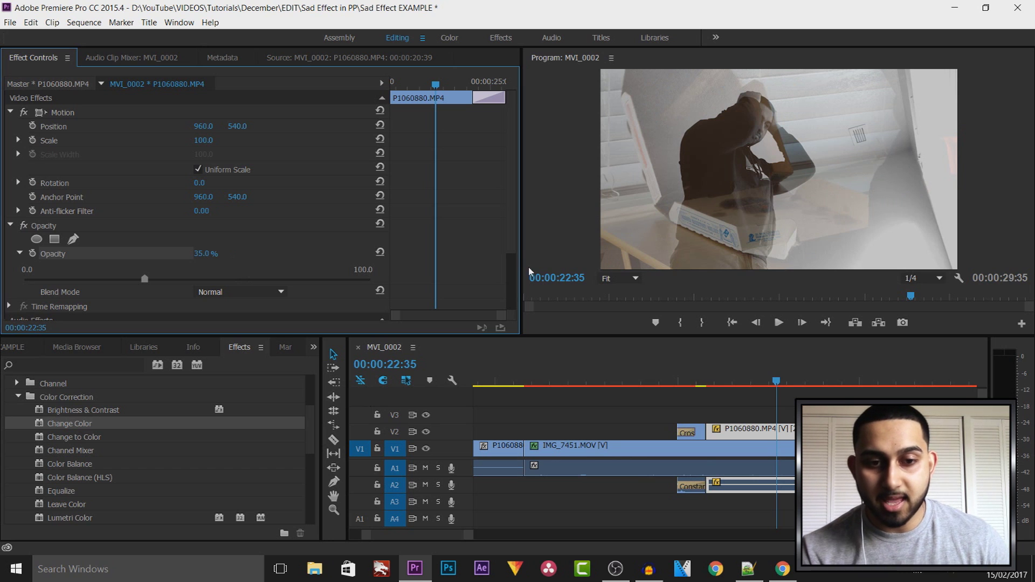
# Step: Select the opening Cross Dissolve (00:00:00:25) and scrub through the fade-in
pyautogui.click(697, 439)
pyautogui.click(699, 370)
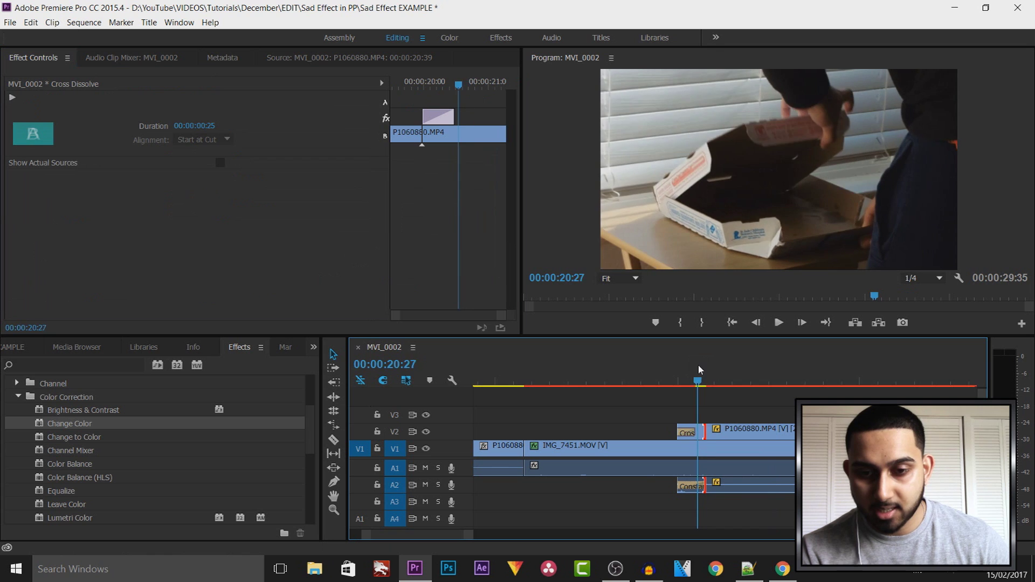
pyautogui.moveTo(700, 370)
pyautogui.mouseDown()
pyautogui.moveTo(719, 370)
pyautogui.moveTo(702, 370)
pyautogui.mouseUp()
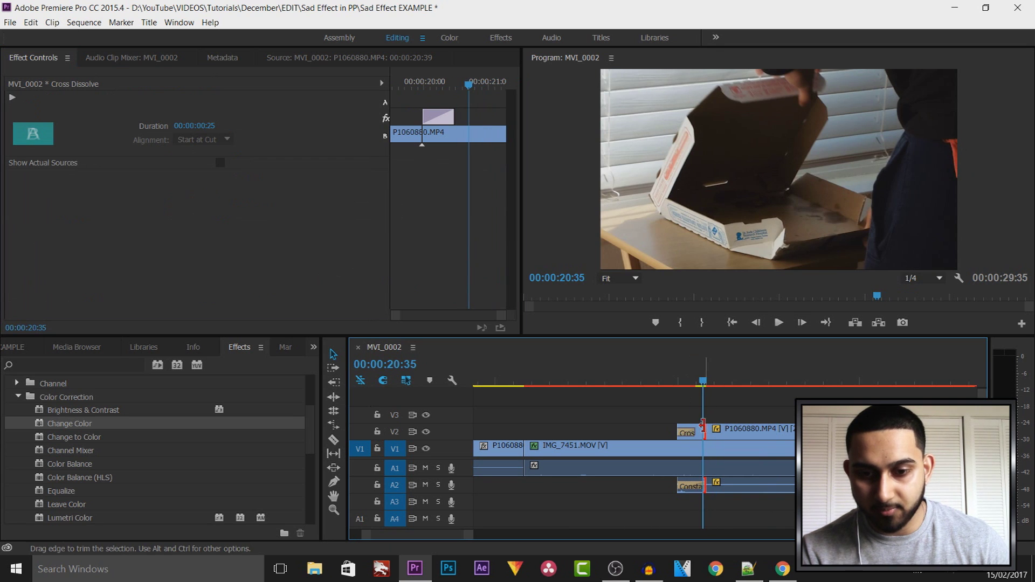
# Step: Re-enter 35% Opacity for the V2 overlay clip in Effect Controls
pyautogui.click(709, 433)
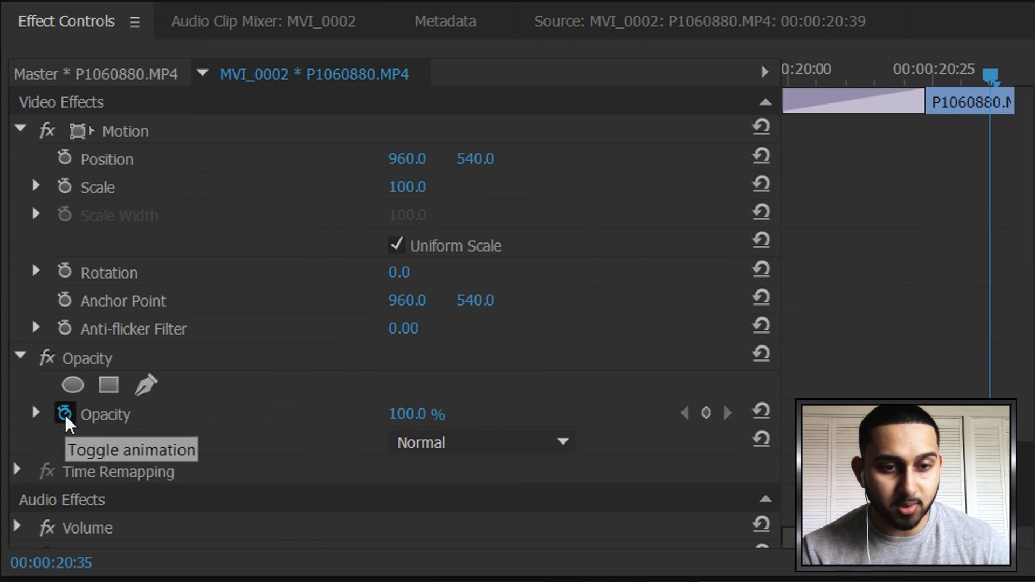
pyautogui.click(421, 412)
pyautogui.write('35')
pyautogui.press('Return')
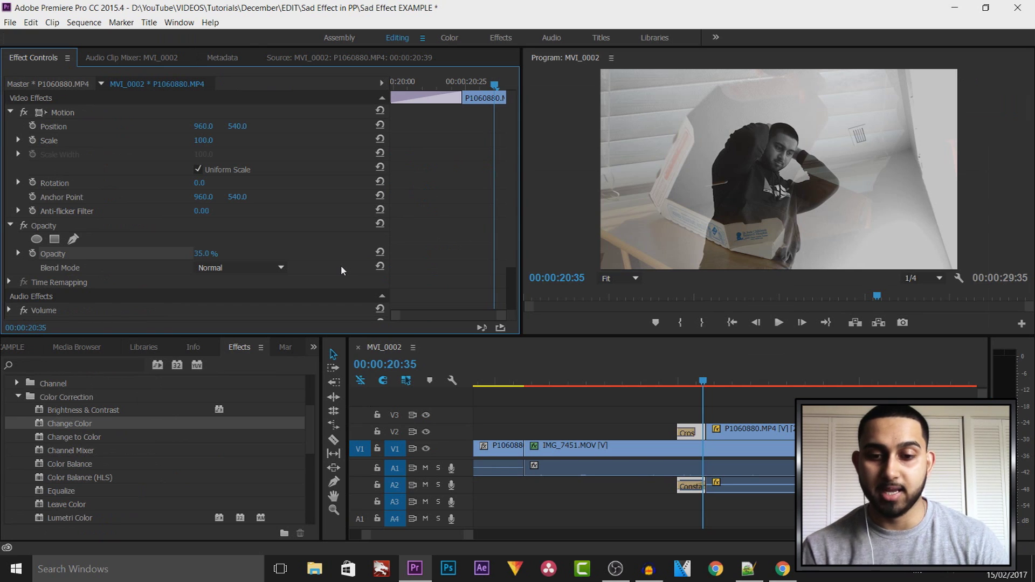
# Step: Play the sequence through the overlay blend, stopping at 00:00:27:49
pyautogui.click(499, 388)
pyautogui.press('space')
pyautogui.hscroll(-5, 722, 534)
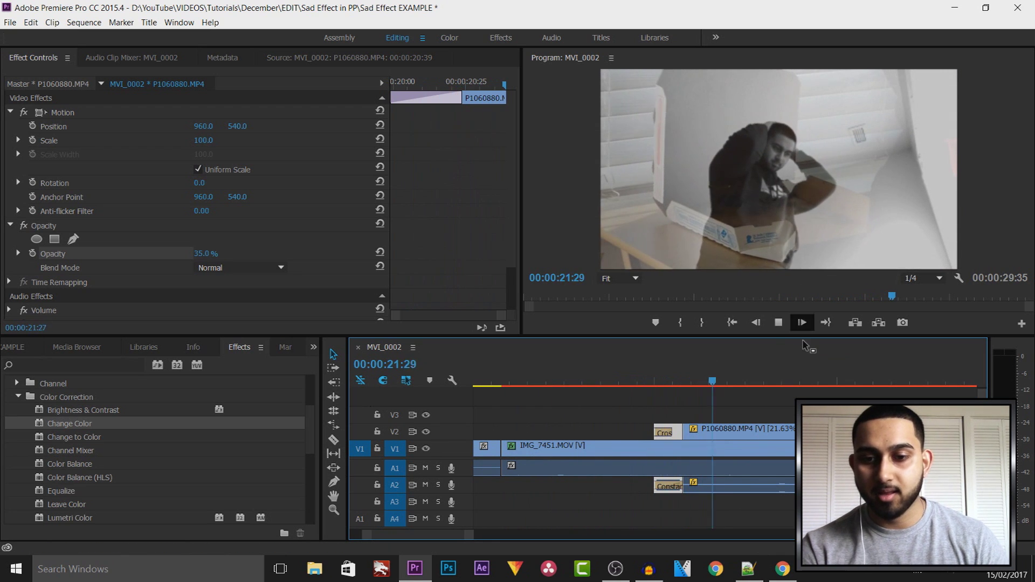
pyautogui.click(778, 323)
pyautogui.moveTo(473, 534); pyautogui.dragTo(587, 532)
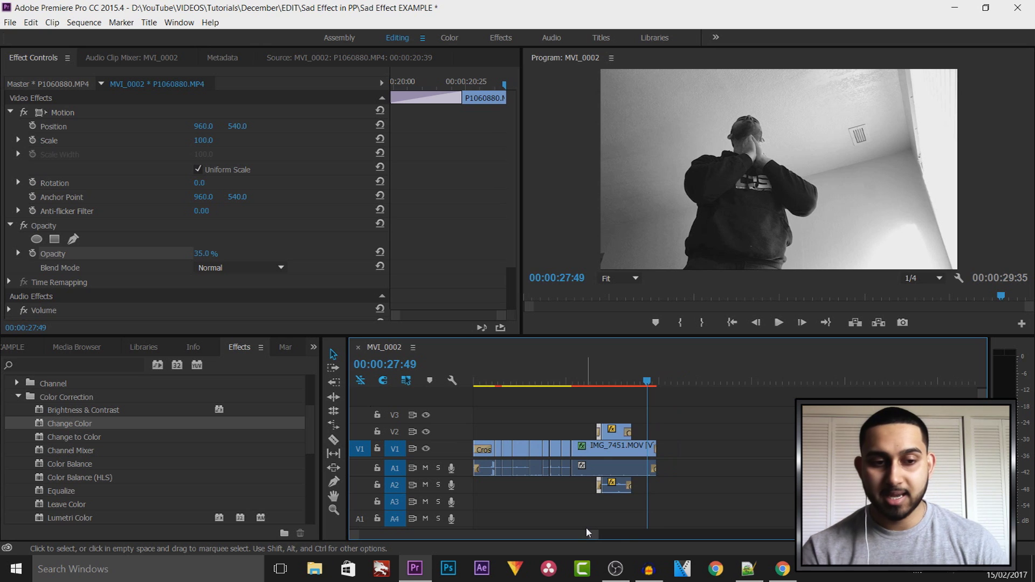
# Step: Drag the Emotional Sad Piano clip from the Project panel onto track A3 and select it
pyautogui.click(17, 347)
pyautogui.scroll(-3, 292, 474)
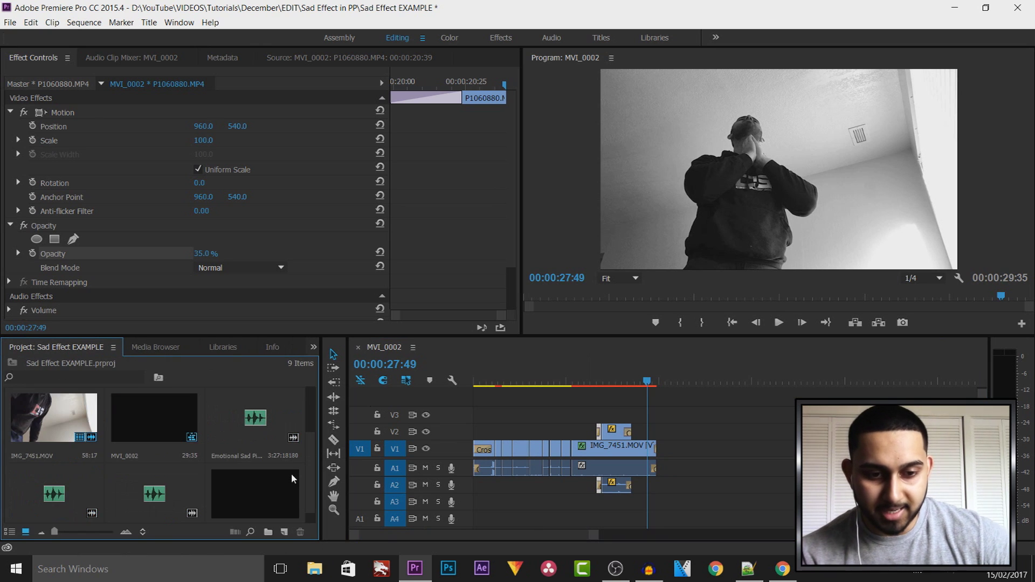
pyautogui.click(275, 424)
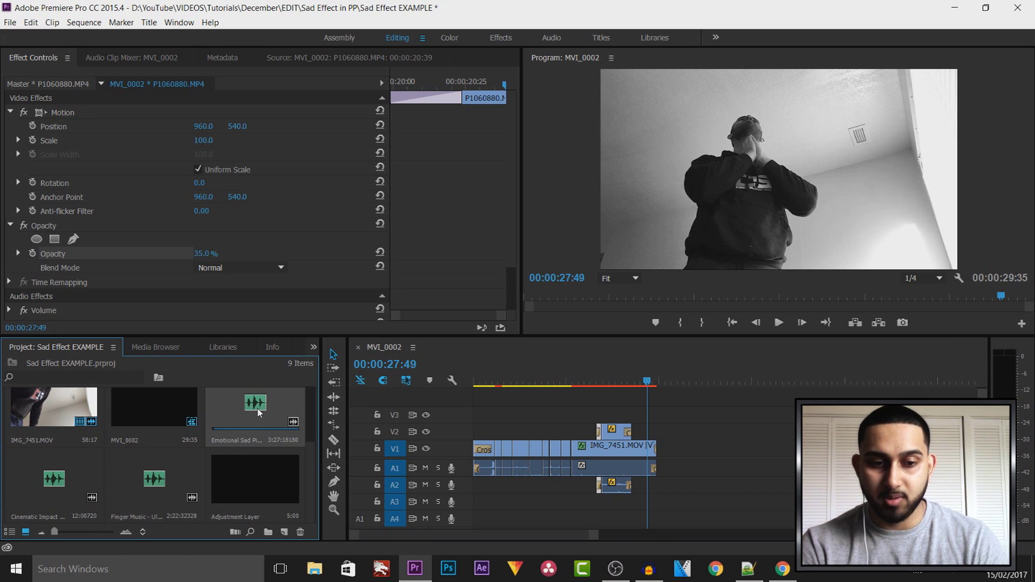
pyautogui.moveTo(338, 415)
pyautogui.mouseDown()
pyautogui.moveTo(619, 513)
pyautogui.moveTo(577, 505)
pyautogui.mouseUp()
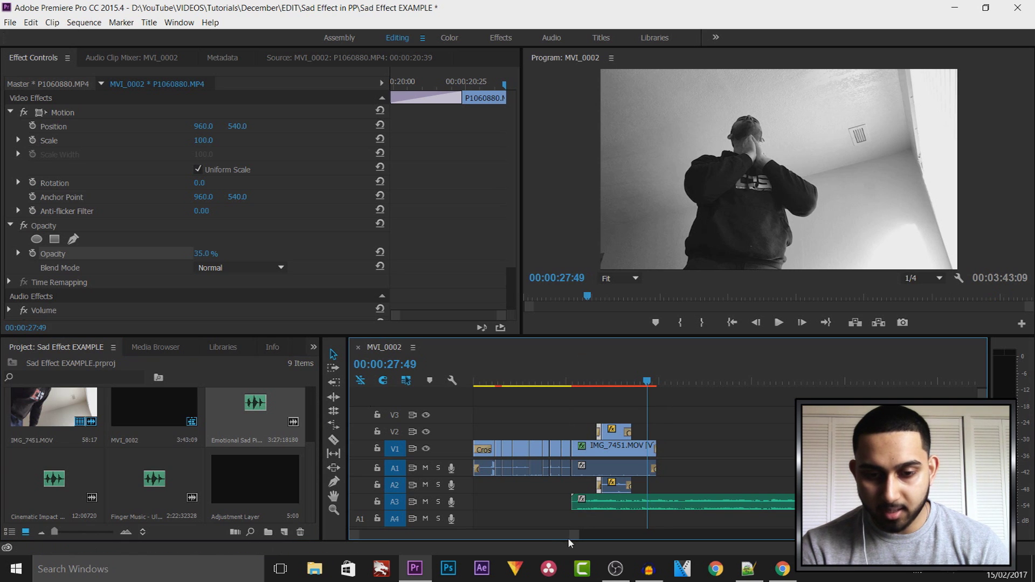
pyautogui.moveTo(571, 540); pyautogui.dragTo(557, 538)
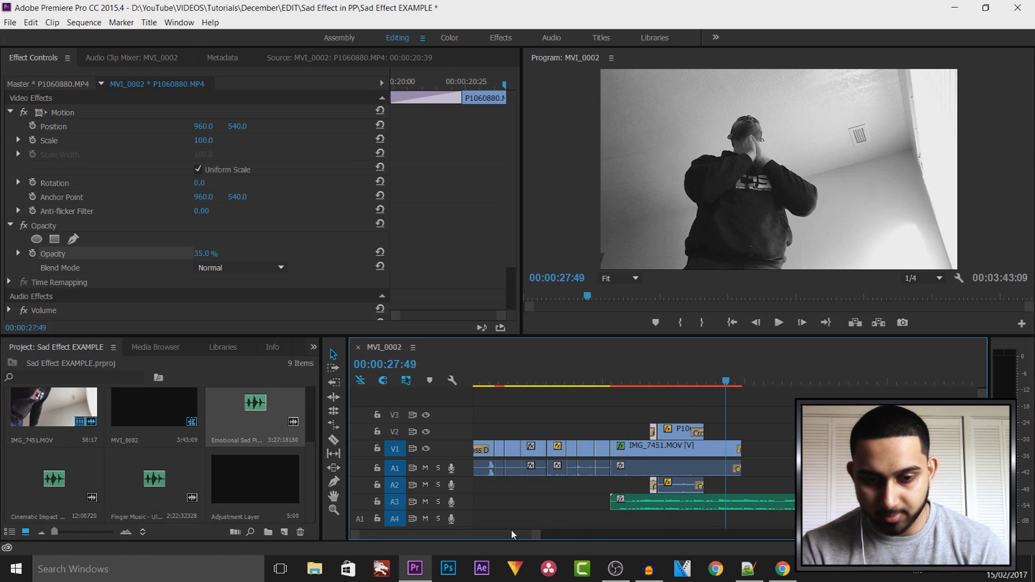
pyautogui.click(687, 503)
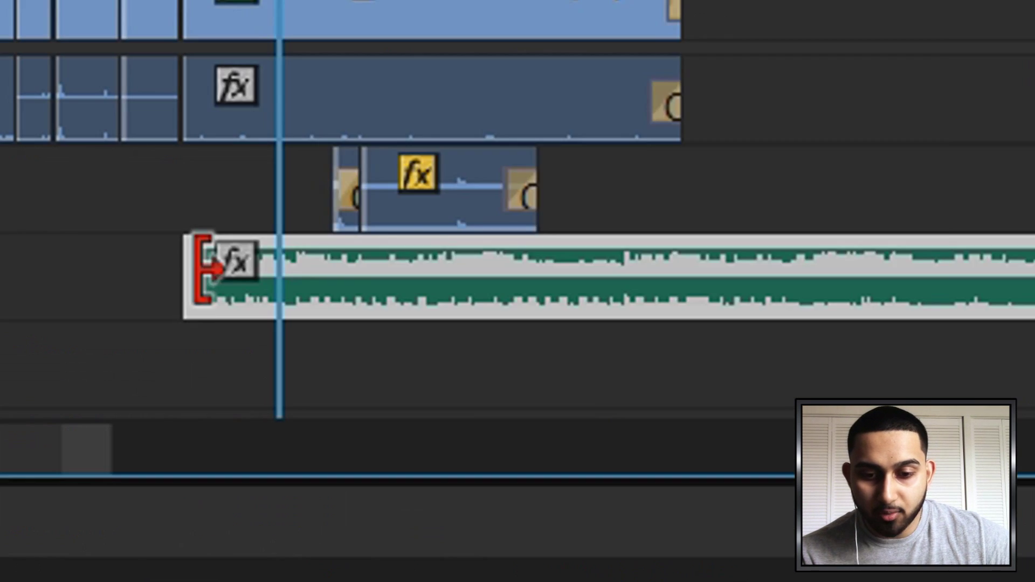
# Step: Add a default Constant Power fade-in at the start of the piano music
pyautogui.rightClick(588, 500)
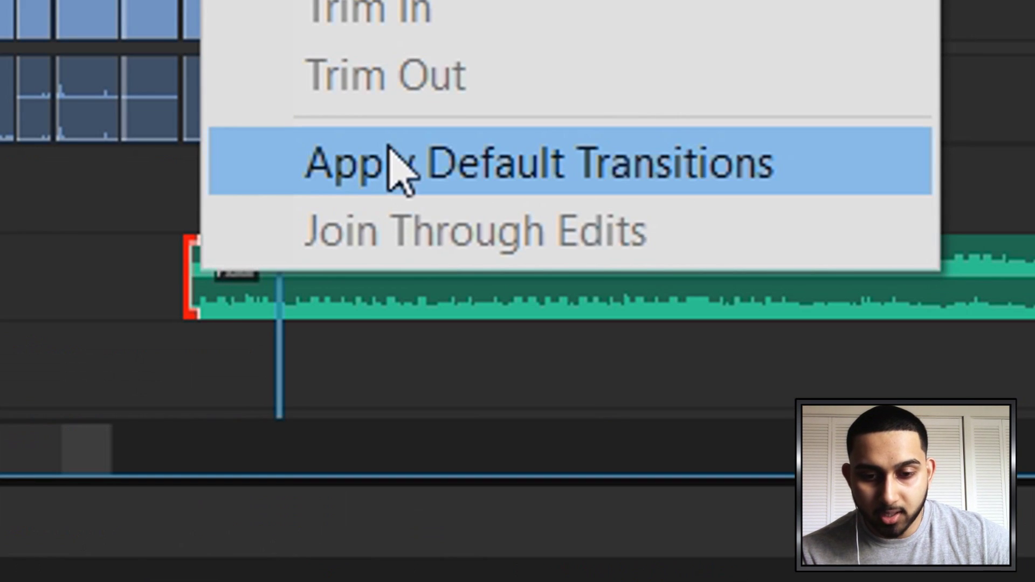
pyautogui.click(621, 480)
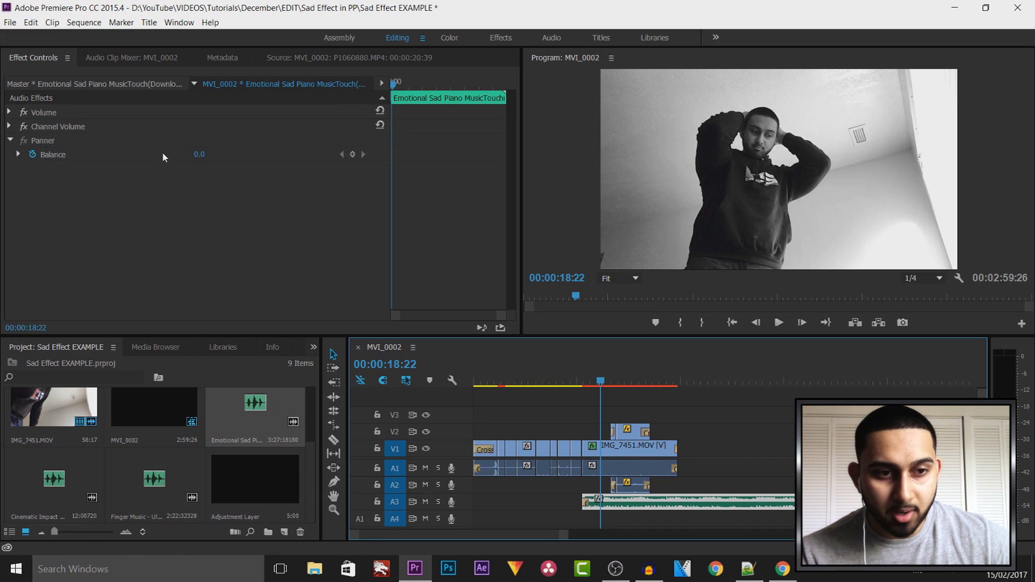
pyautogui.moveTo(599, 388); pyautogui.dragTo(583, 418)
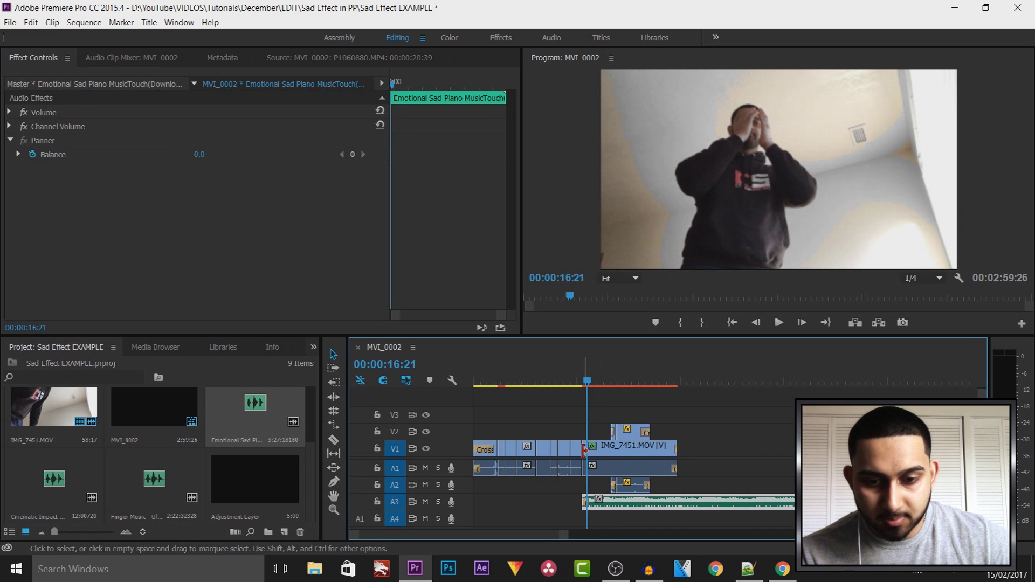
pyautogui.click(586, 503)
# Step: Lengthen the music's fade-in to 00:00:02:03 and preview playback from 00:00:13:42
pyautogui.moveTo(568, 536); pyautogui.dragTo(446, 535)
pyautogui.moveTo(742, 501); pyautogui.dragTo(795, 501)
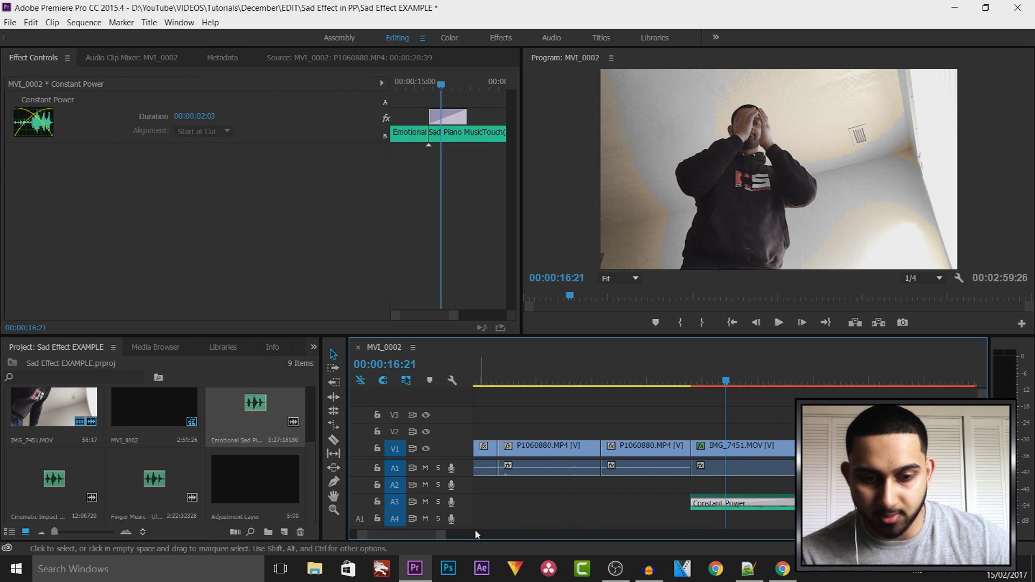
pyautogui.moveTo(446, 535); pyautogui.dragTo(545, 536)
pyautogui.click(597, 382)
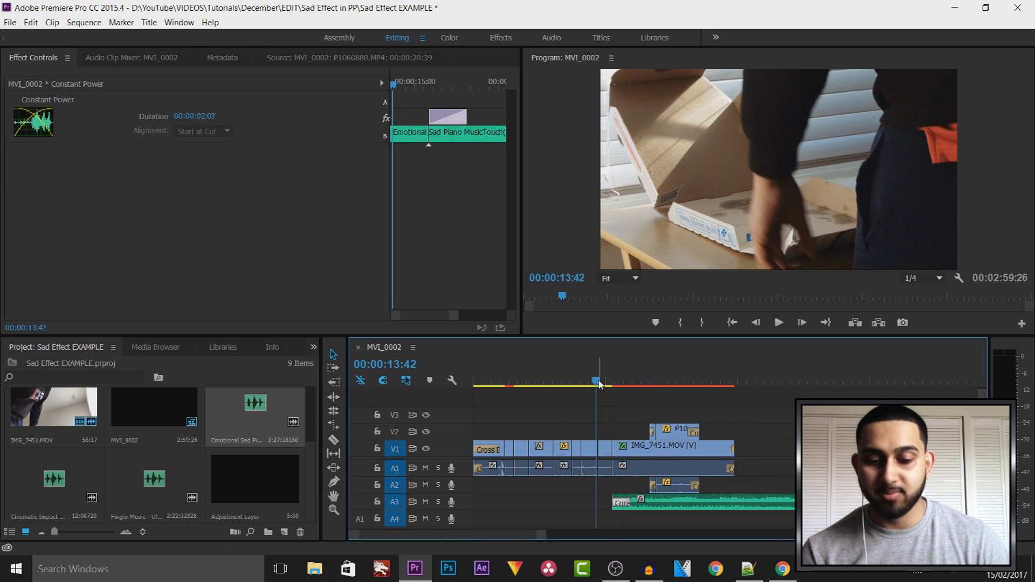
pyautogui.press('space')
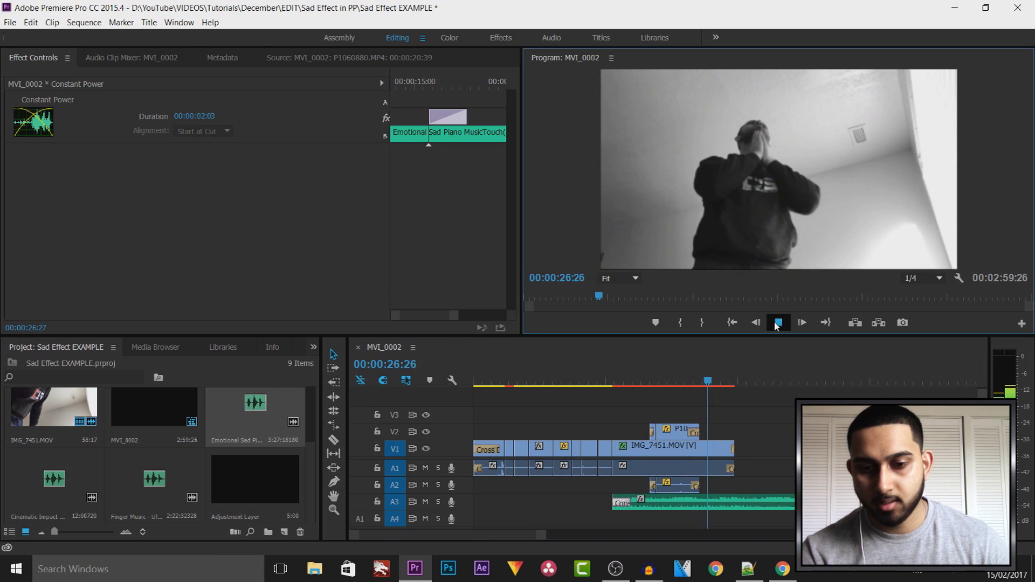
# Step: Unlink the clips on track A1 and delete their original camera audio
pyautogui.click(758, 466)
pyautogui.moveTo(777, 477); pyautogui.dragTo(513, 462)
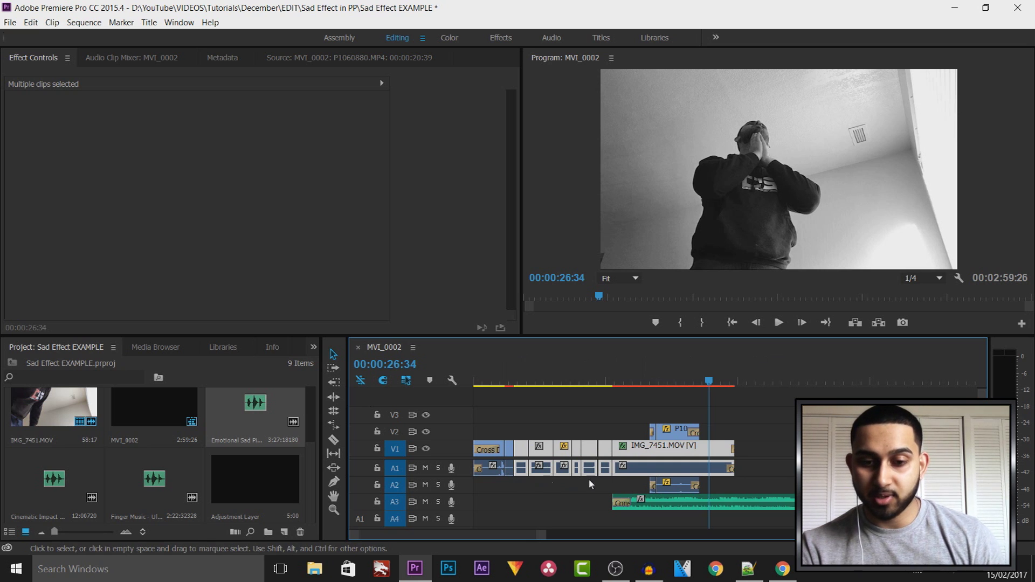
pyautogui.rightClick(656, 476)
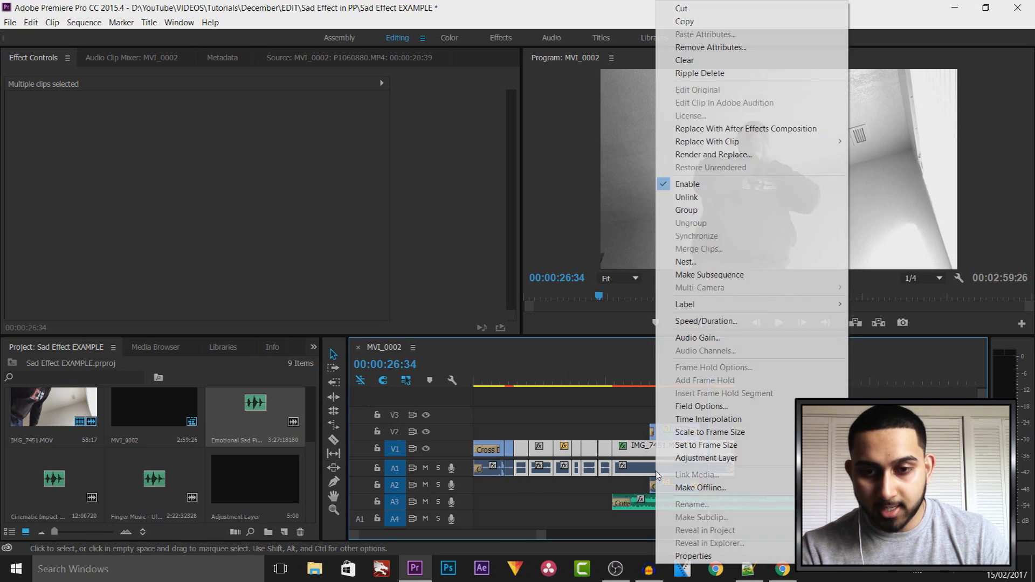
pyautogui.click(696, 197)
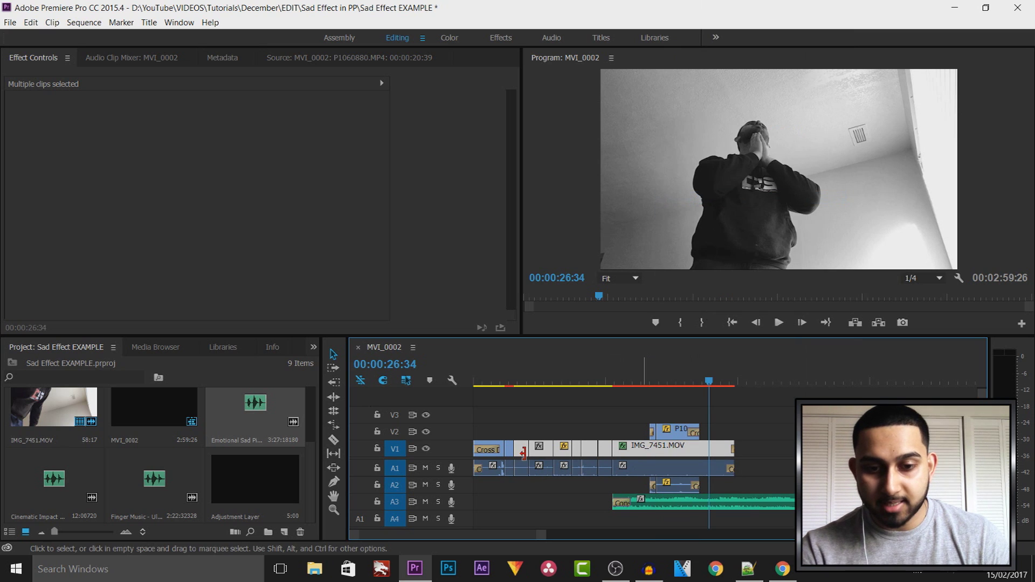
pyautogui.moveTo(761, 473); pyautogui.dragTo(519, 474)
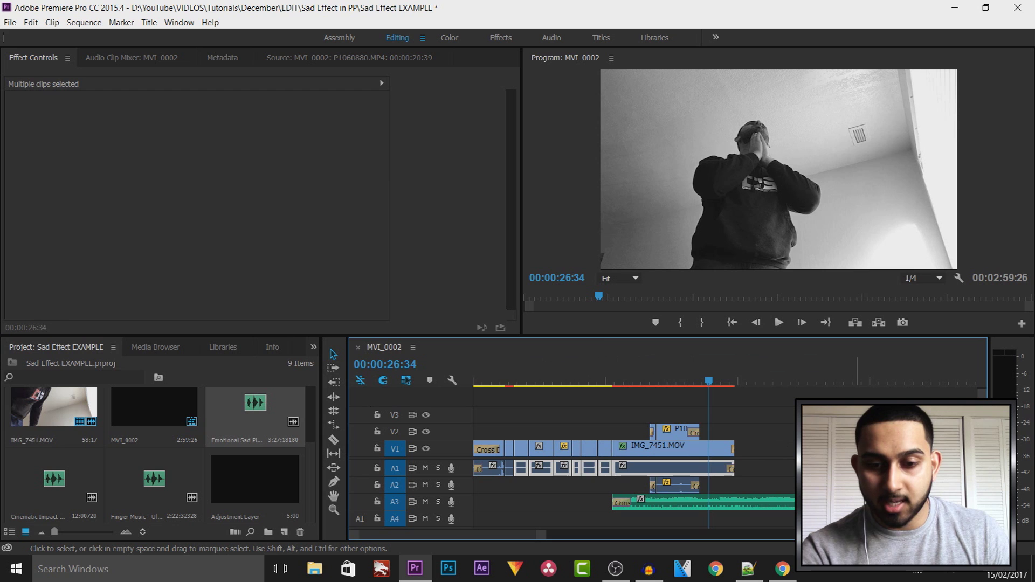
pyautogui.press('Delete')
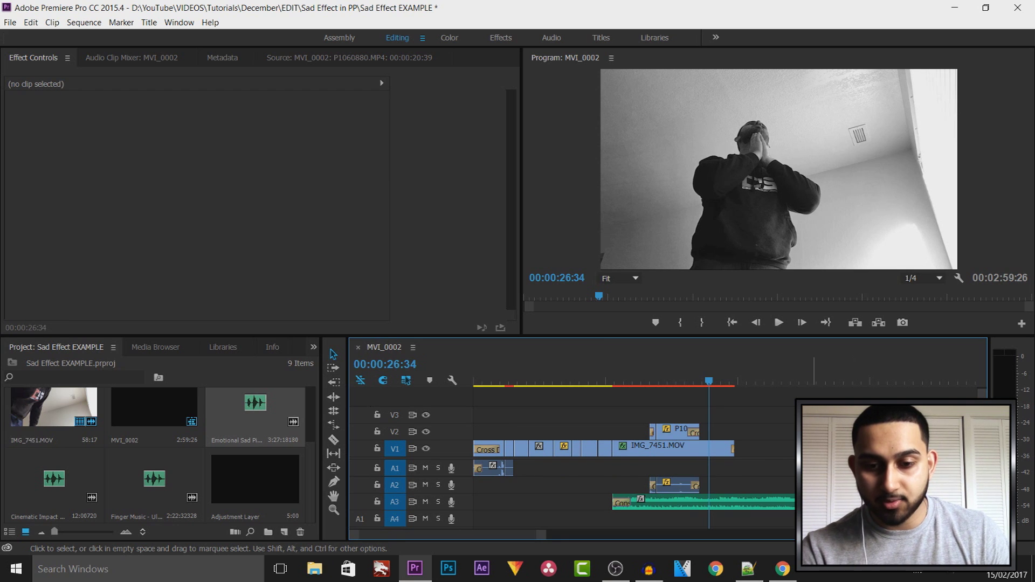
# Step: Unlink overlay clip P1060880 and delete its audio on A2
pyautogui.click(675, 486)
pyautogui.moveTo(631, 468); pyautogui.dragTo(688, 492)
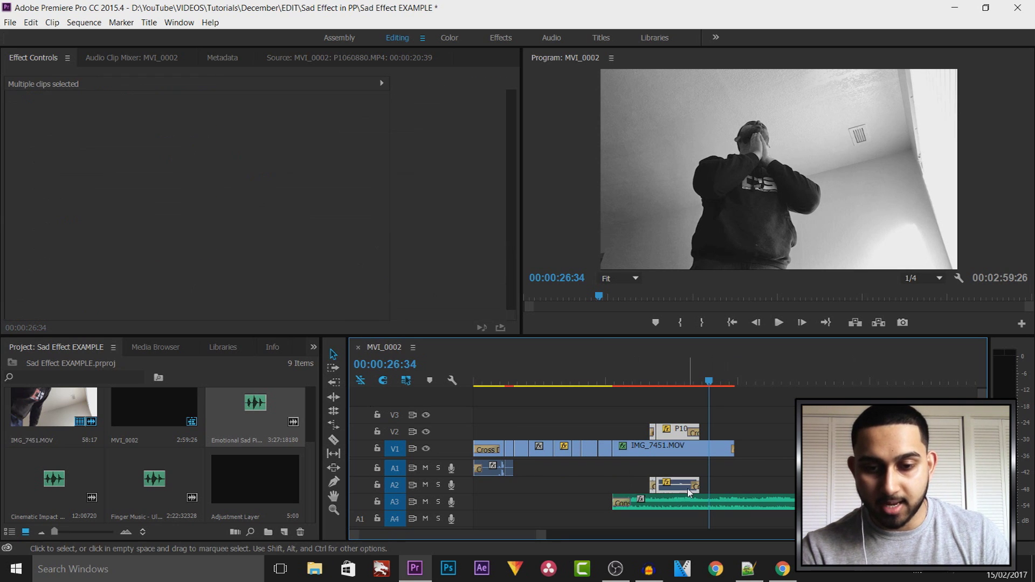
pyautogui.rightClick(680, 487)
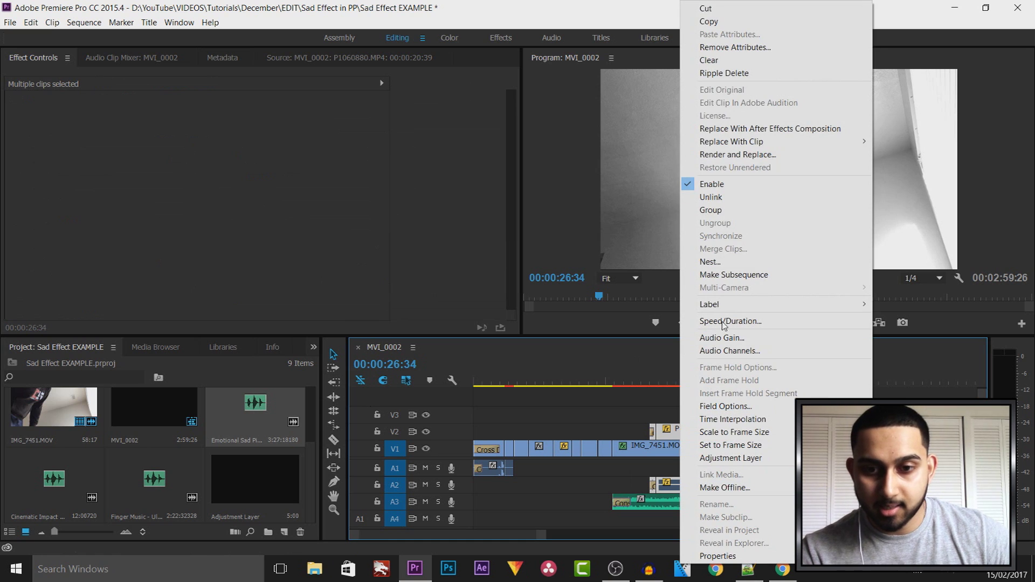
pyautogui.click(717, 197)
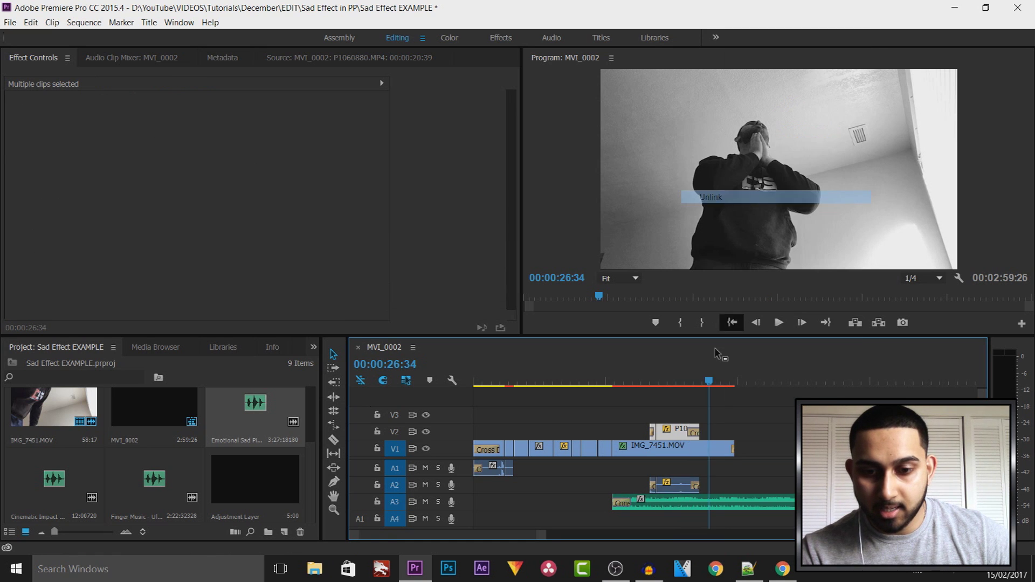
pyautogui.click(632, 481)
pyautogui.click(677, 485)
pyautogui.press('Delete')
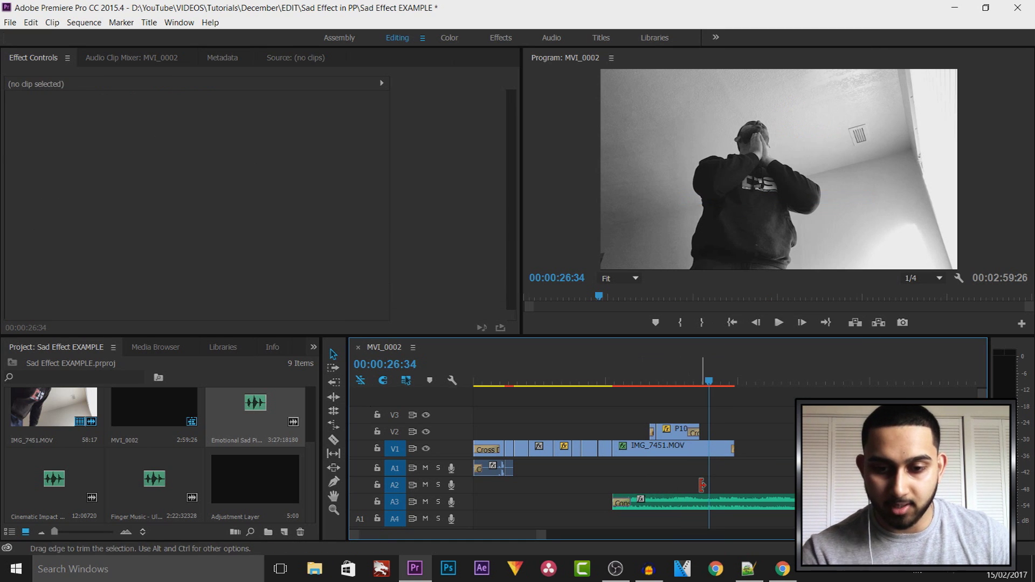
# Step: Move the piano music to A1, cut it where IMG_7451.MOV ends, and delete the leftover
pyautogui.moveTo(655, 506); pyautogui.dragTo(632, 404)
pyautogui.moveTo(608, 382); pyautogui.dragTo(621, 381)
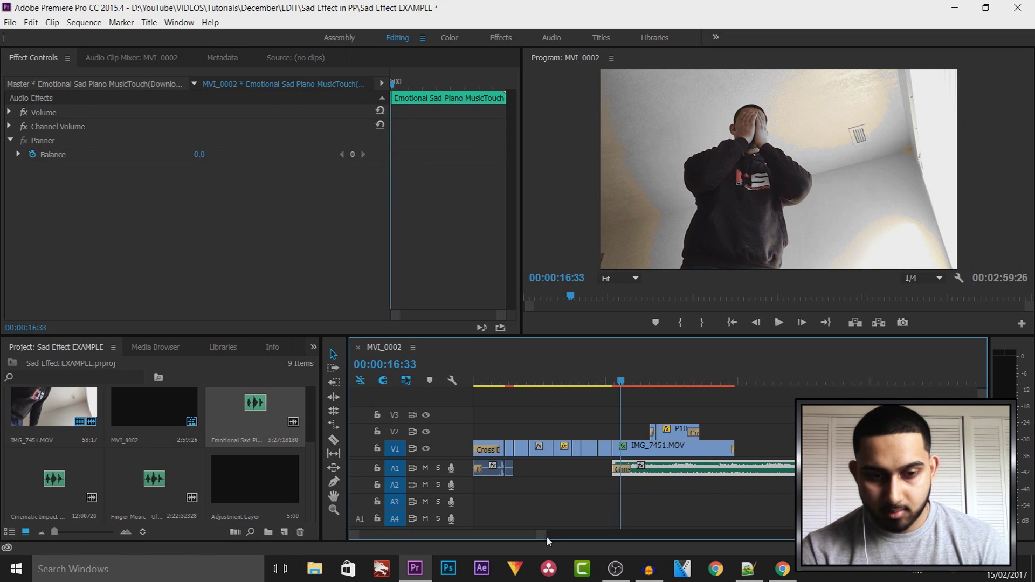
pyautogui.press('c')
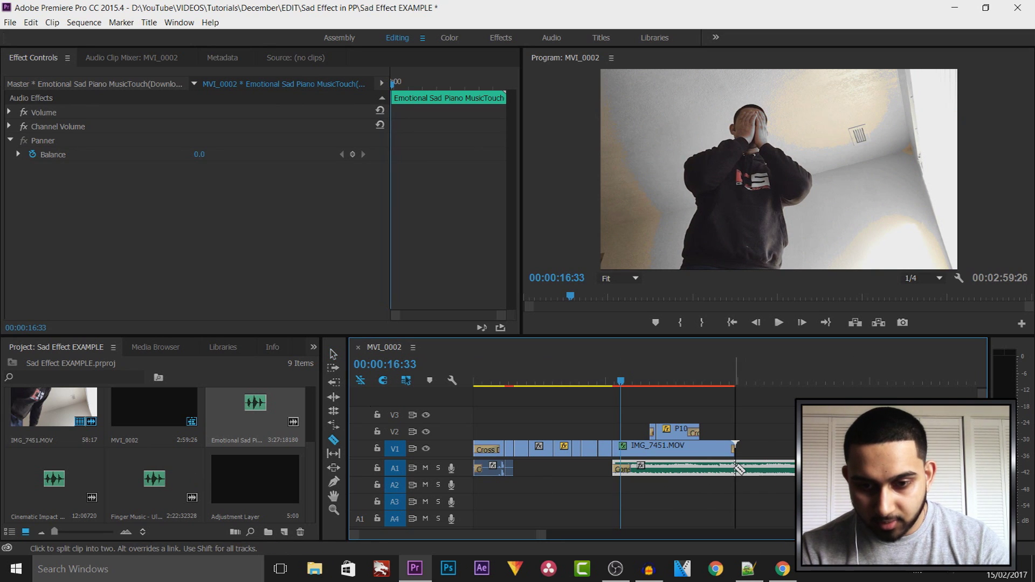
pyautogui.click(737, 469)
pyautogui.click(333, 356)
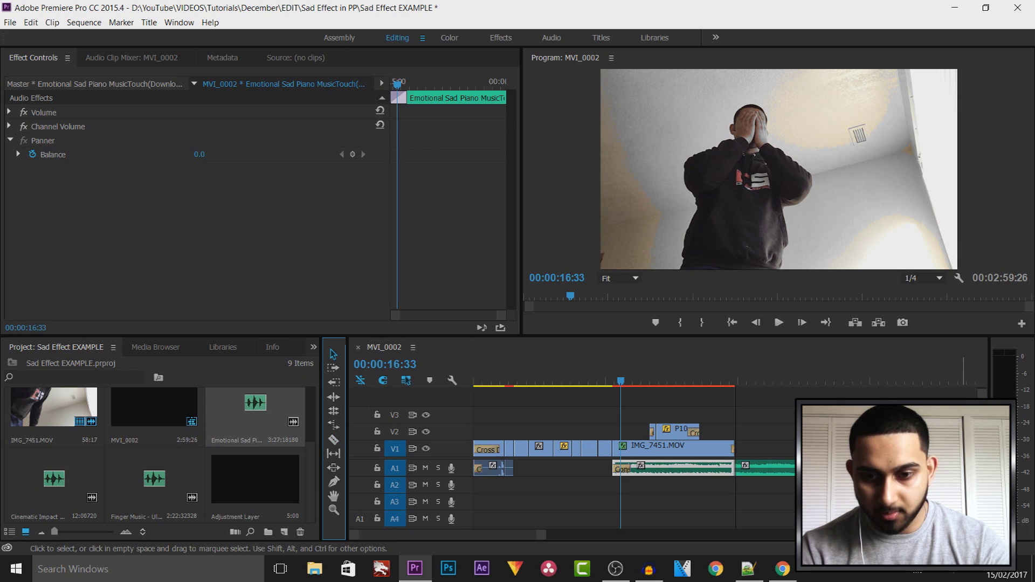
pyautogui.click(762, 469)
pyautogui.press('Delete')
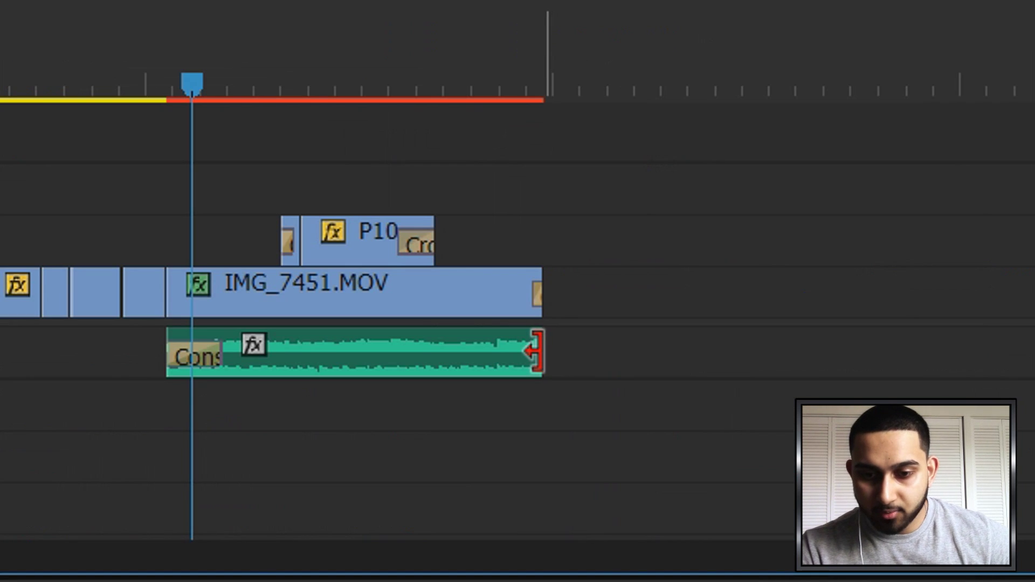
# Step: Add a default fade-out to the music's end and set IMG_7451.MOV's end Cross Dissolve to 00:00:02:25
pyautogui.rightClick(740, 467)
pyautogui.click(620, 294)
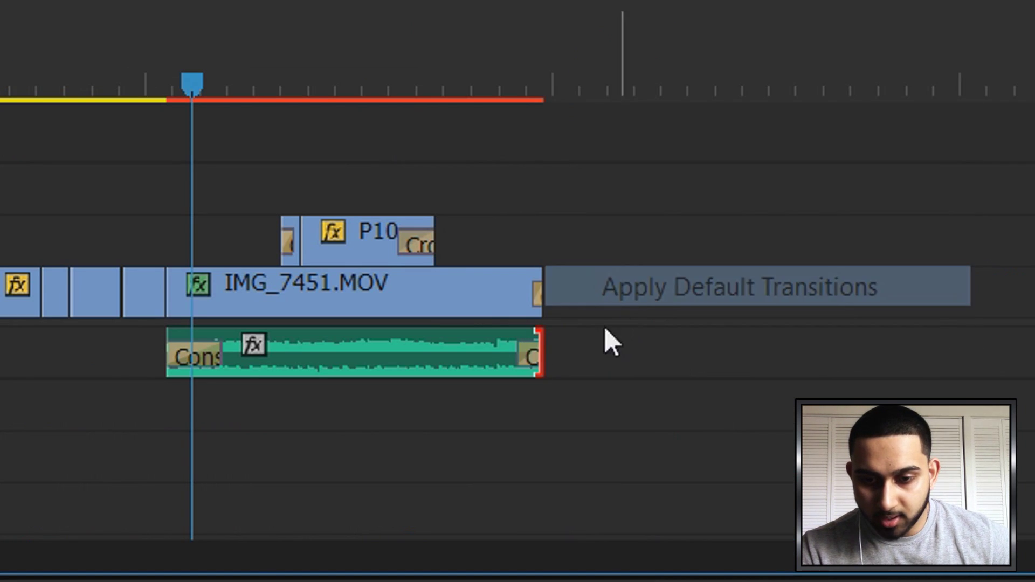
pyautogui.rightClick(545, 288)
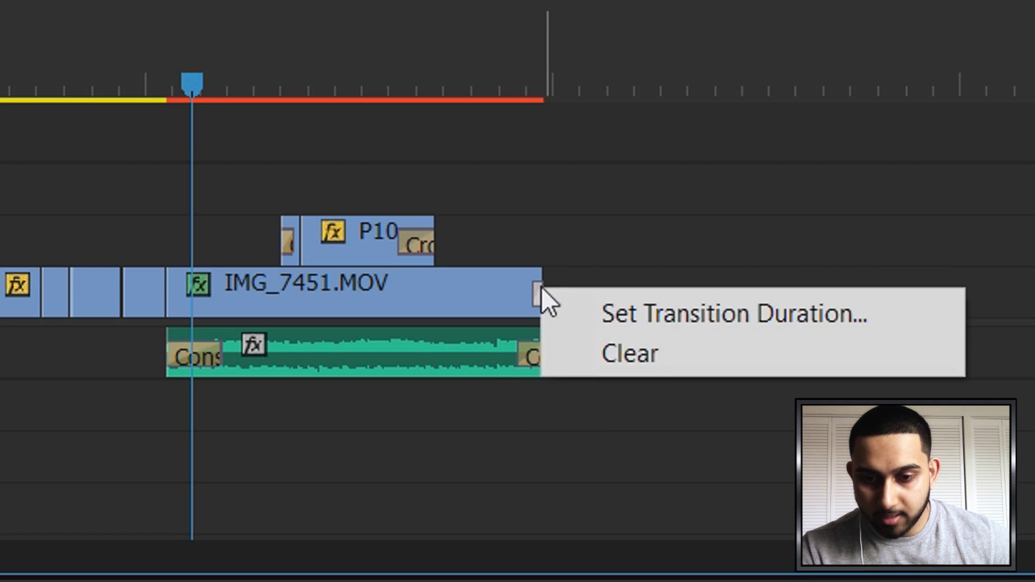
pyautogui.click(593, 318)
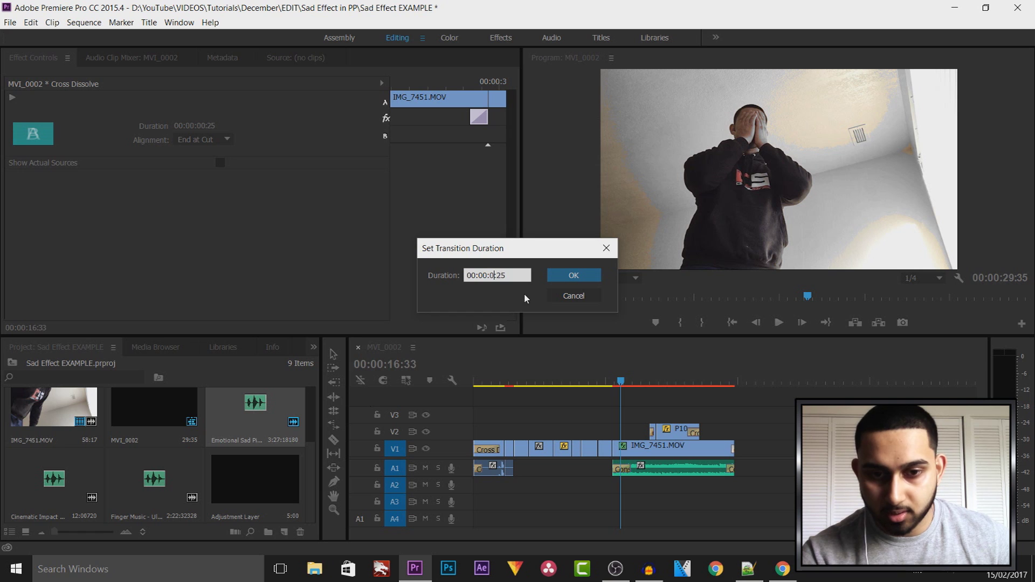
pyautogui.press('Return')
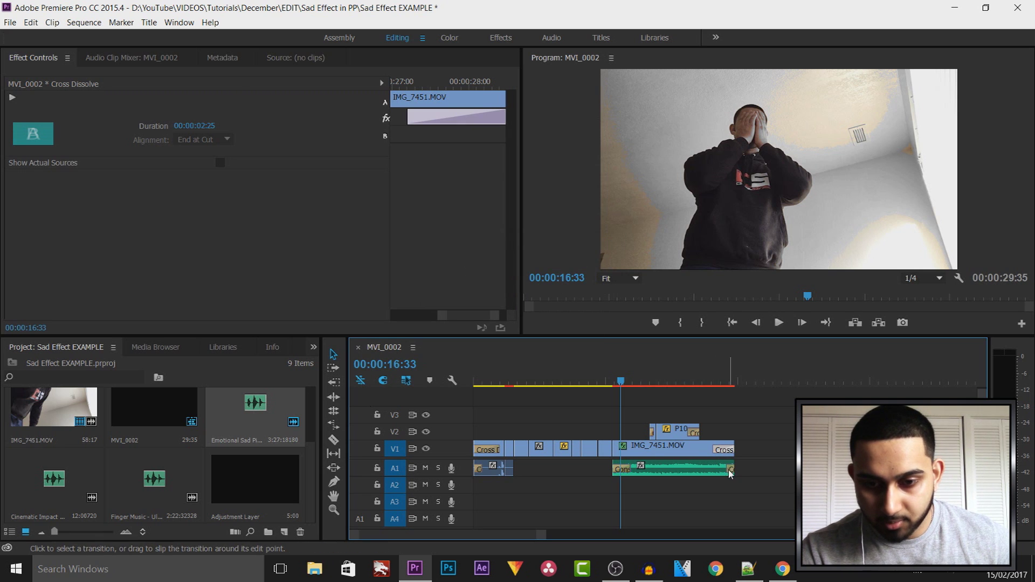
pyautogui.moveTo(553, 535)
pyautogui.mouseDown()
pyautogui.moveTo(474, 539)
pyautogui.moveTo(560, 544)
pyautogui.mouseUp()
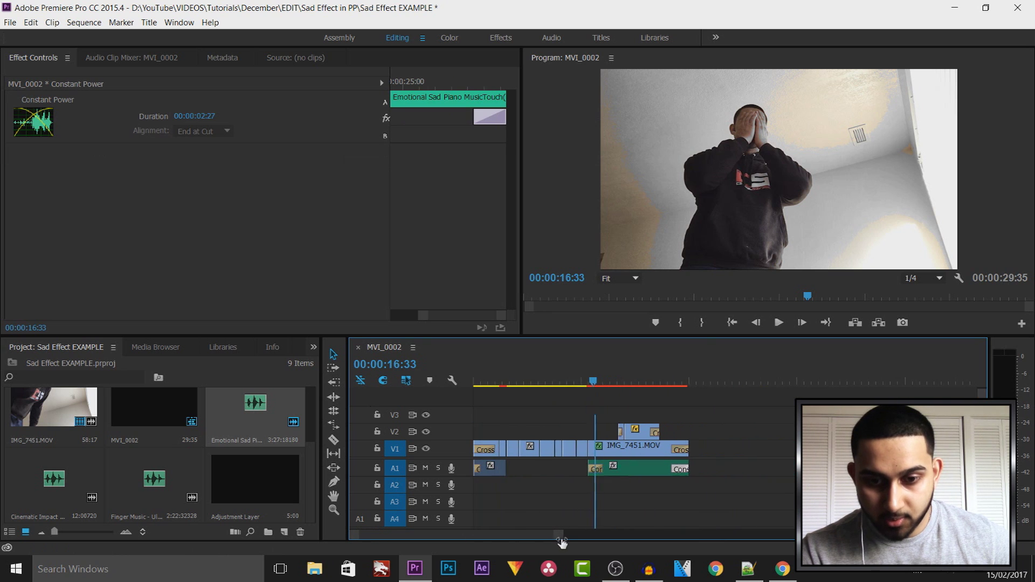
pyautogui.click(574, 382)
pyautogui.moveTo(573, 382); pyautogui.dragTo(569, 382)
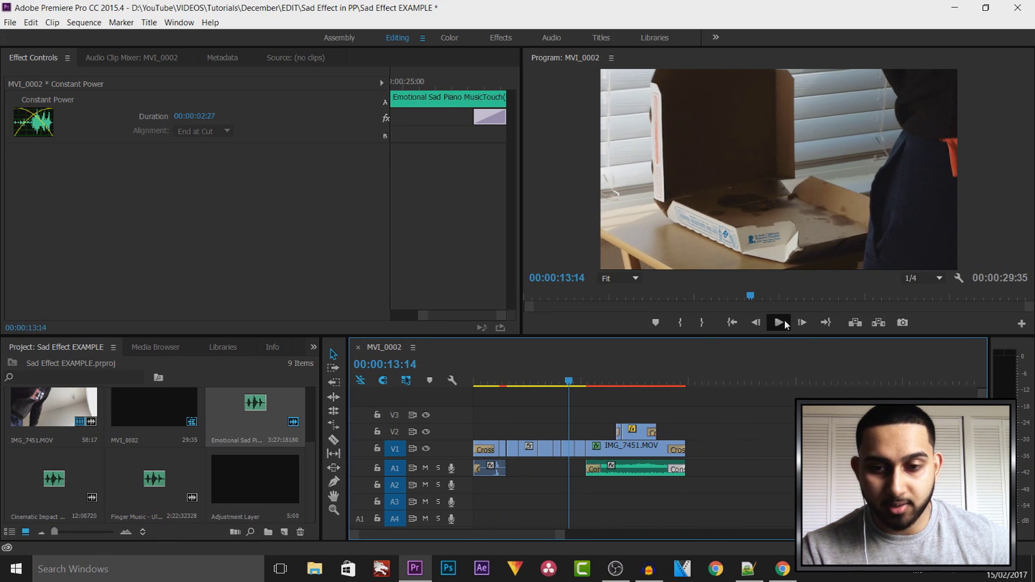
pyautogui.click(779, 322)
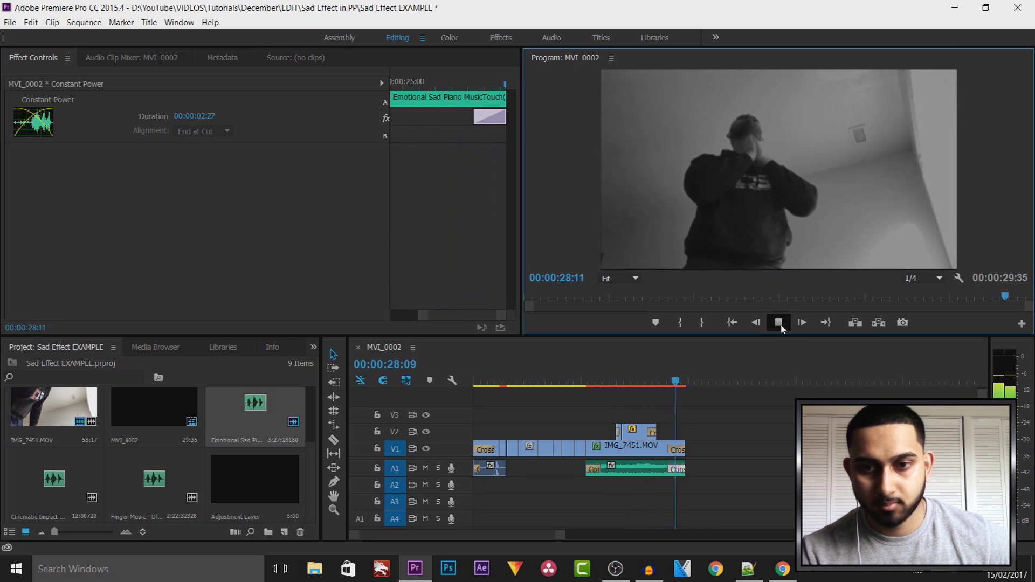
pyautogui.click(781, 323)
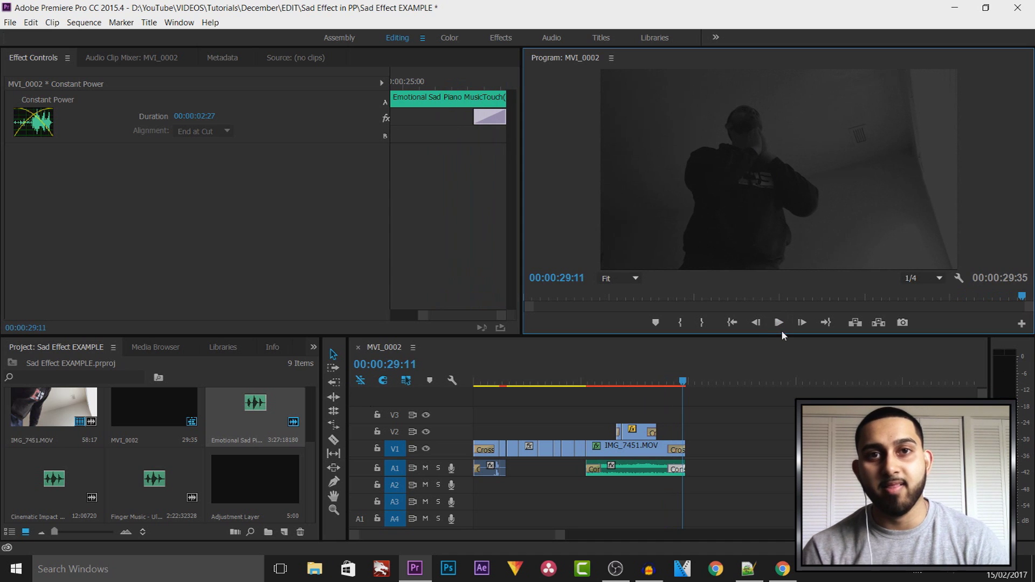